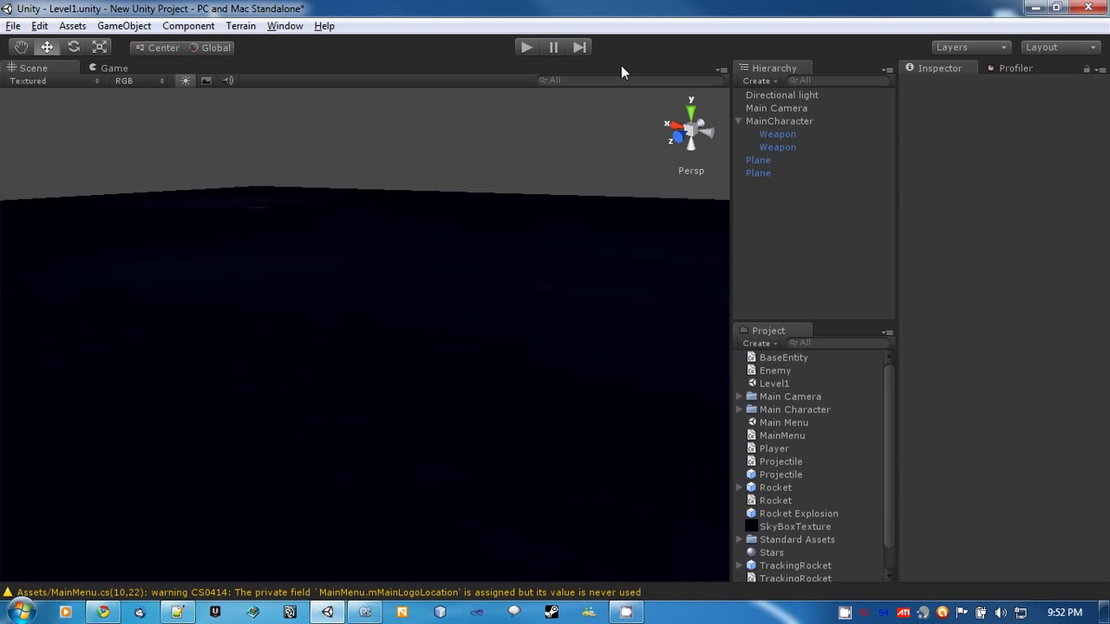
Add a Particle System object to the scene.
{"action": "left_click", "coordinate": [188, 26]}
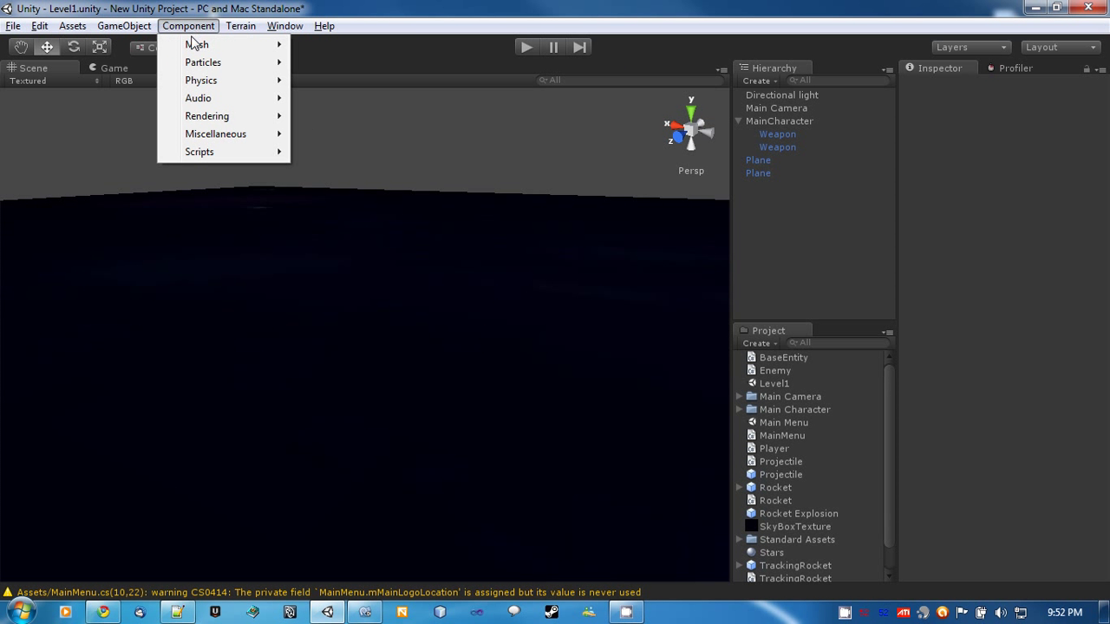
{"action": "mouse_move", "coordinate": [234, 73]}
{"action": "mouse_move", "coordinate": [124, 26]}
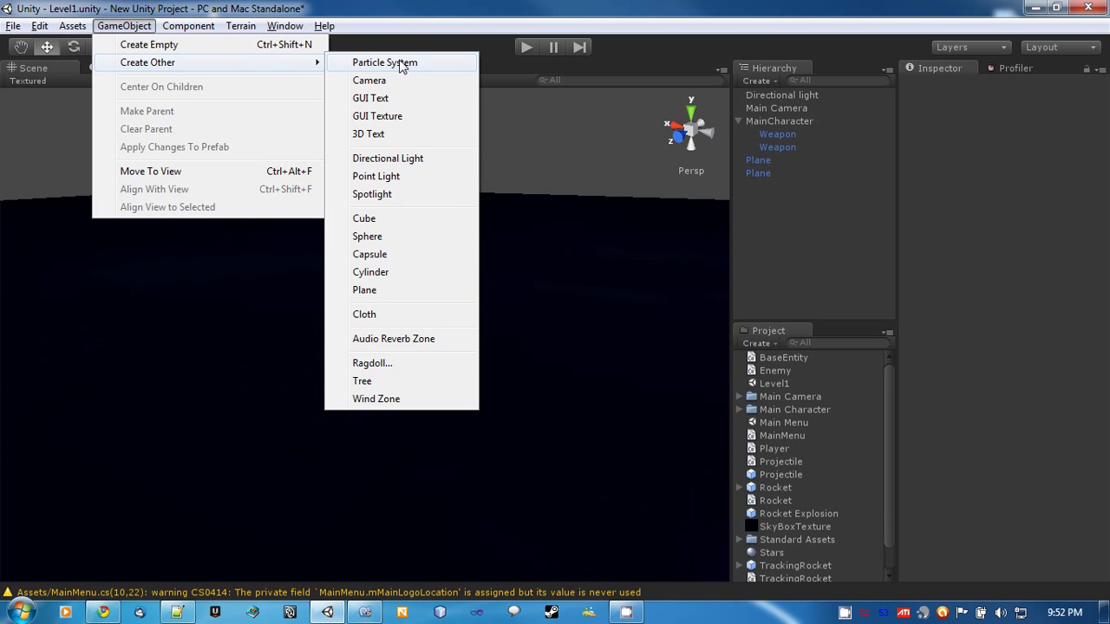
{"action": "left_click", "coordinate": [405, 65]}
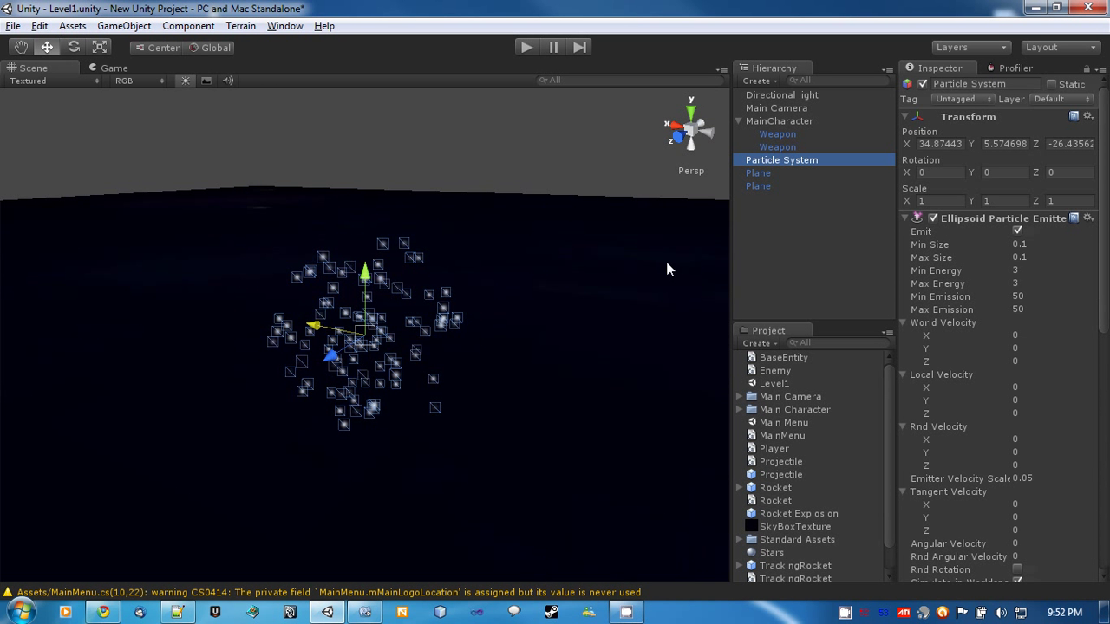
{"action": "left_click_drag", "start_coordinate": [489, 369], "coordinate": [459, 268], "text": "alt"}
{"action": "scroll", "coordinate": [396, 398], "scroll_direction": "up", "scroll_amount": 5}
{"action": "left_click_drag", "start_coordinate": [404, 412], "coordinate": [478, 463], "text": "alt"}
{"action": "scroll", "coordinate": [538, 361], "scroll_direction": "down", "scroll_amount": 3}
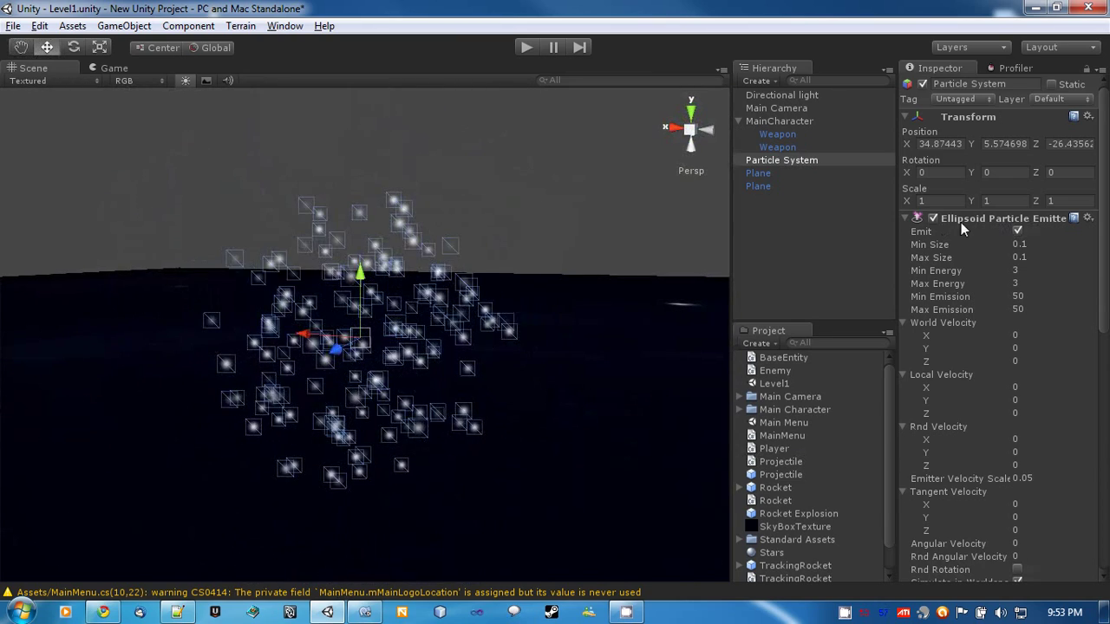
Examine the particle system's emitter, animator and renderer settings and the particle components available for adding to objects.
{"action": "scroll", "coordinate": [1041, 221], "scroll_direction": "down", "scroll_amount": 10}
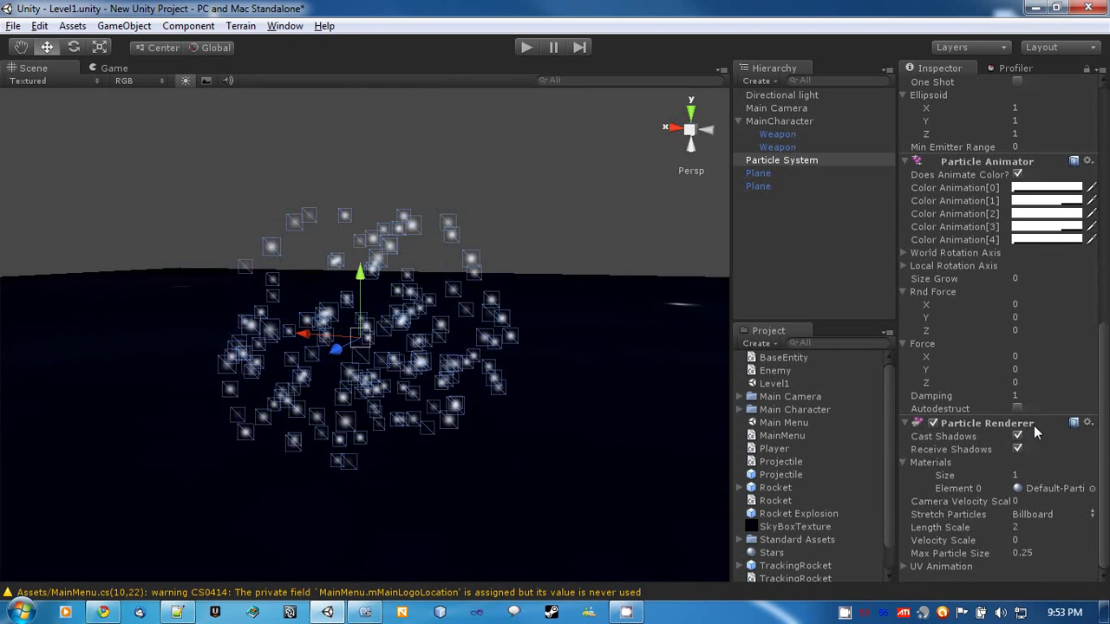
{"action": "left_click", "coordinate": [191, 25]}
{"action": "mouse_move", "coordinate": [241, 64]}
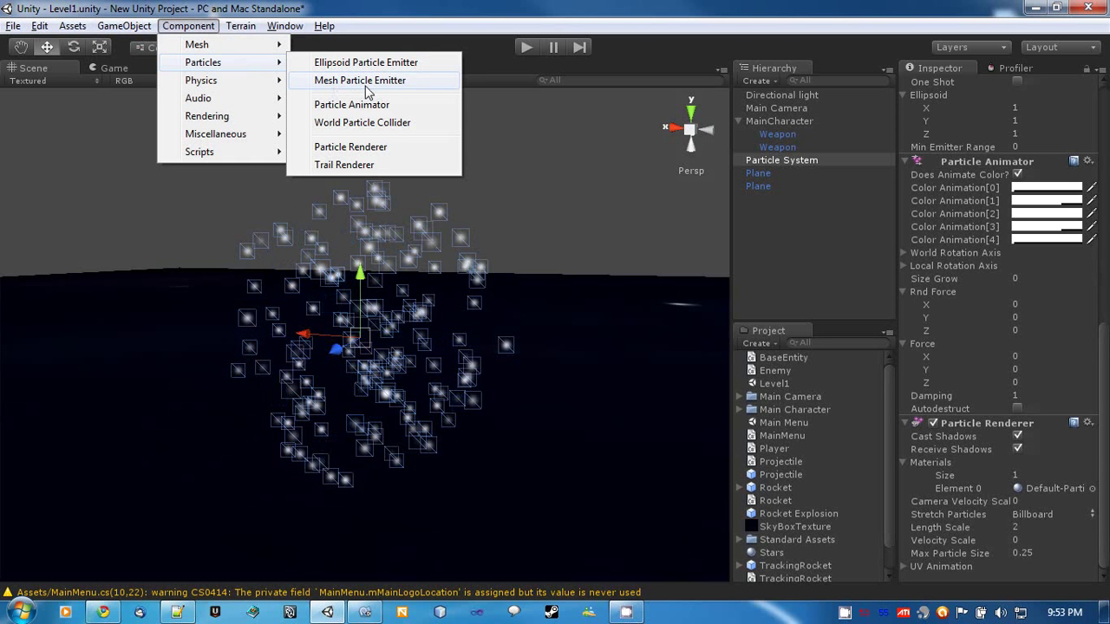
{"action": "left_click", "coordinate": [446, 7]}
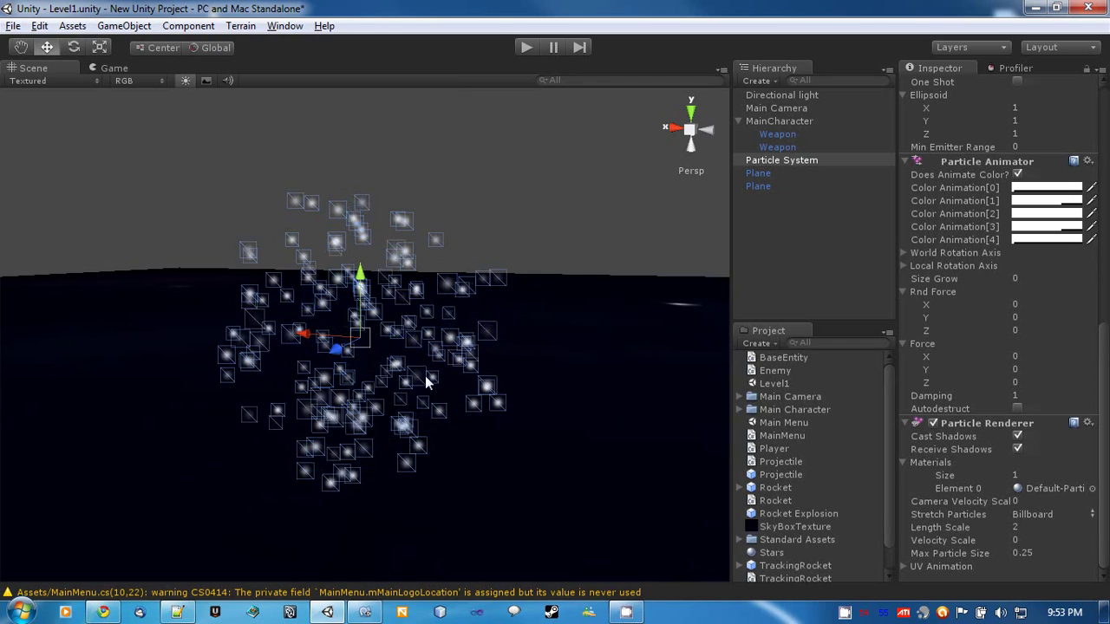
{"action": "left_click_drag", "start_coordinate": [411, 375], "coordinate": [222, 382], "text": "alt"}
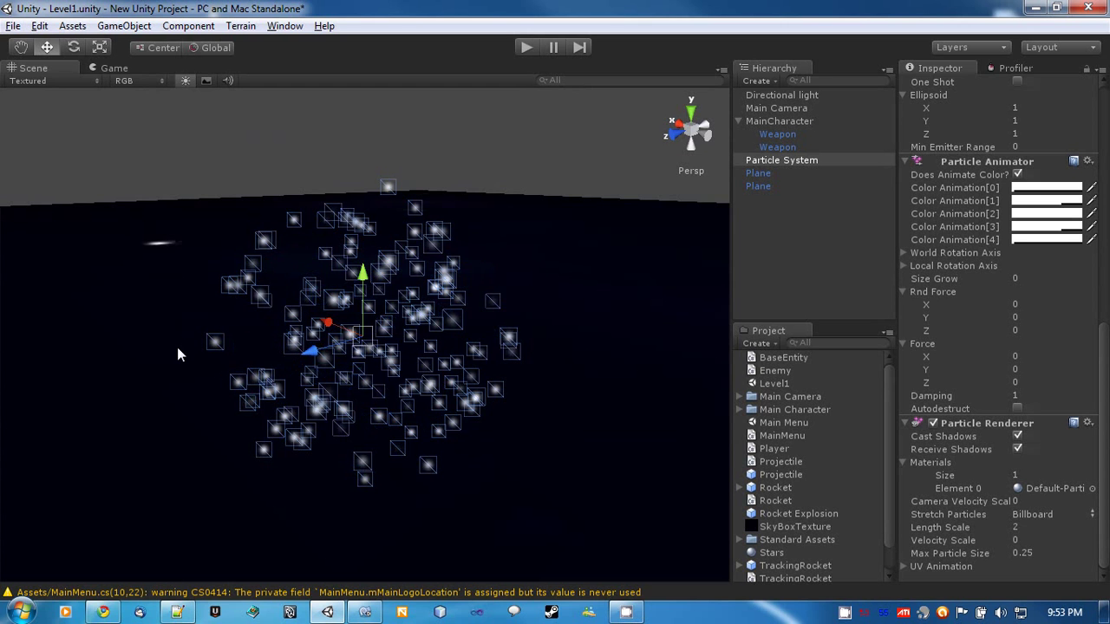
{"action": "left_click", "coordinate": [124, 25]}
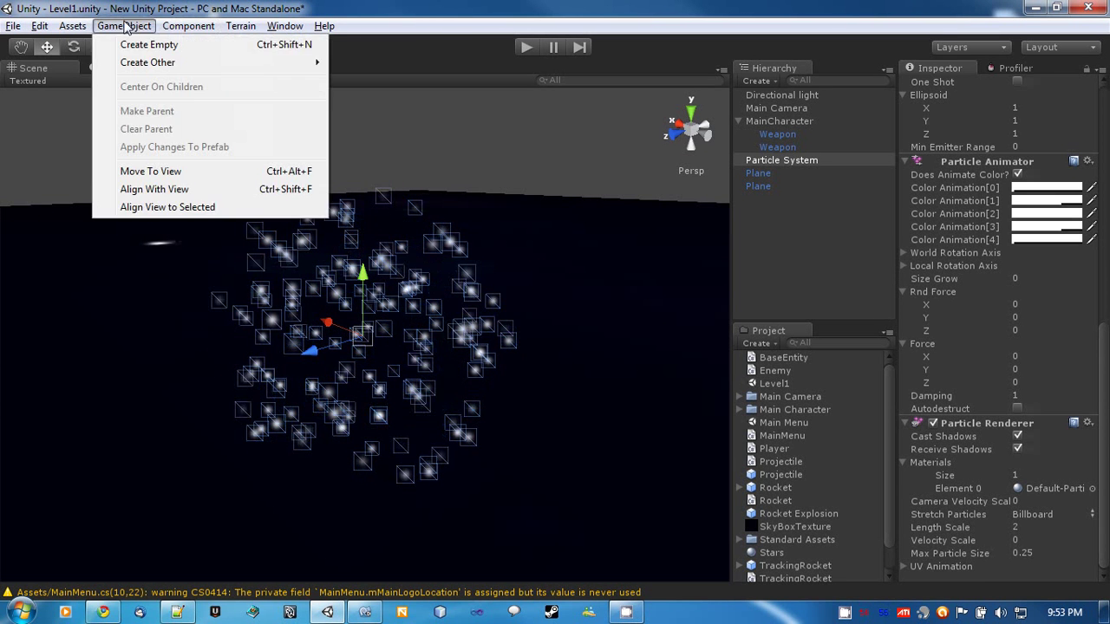
{"action": "mouse_move", "coordinate": [196, 35]}
{"action": "mouse_move", "coordinate": [216, 63]}
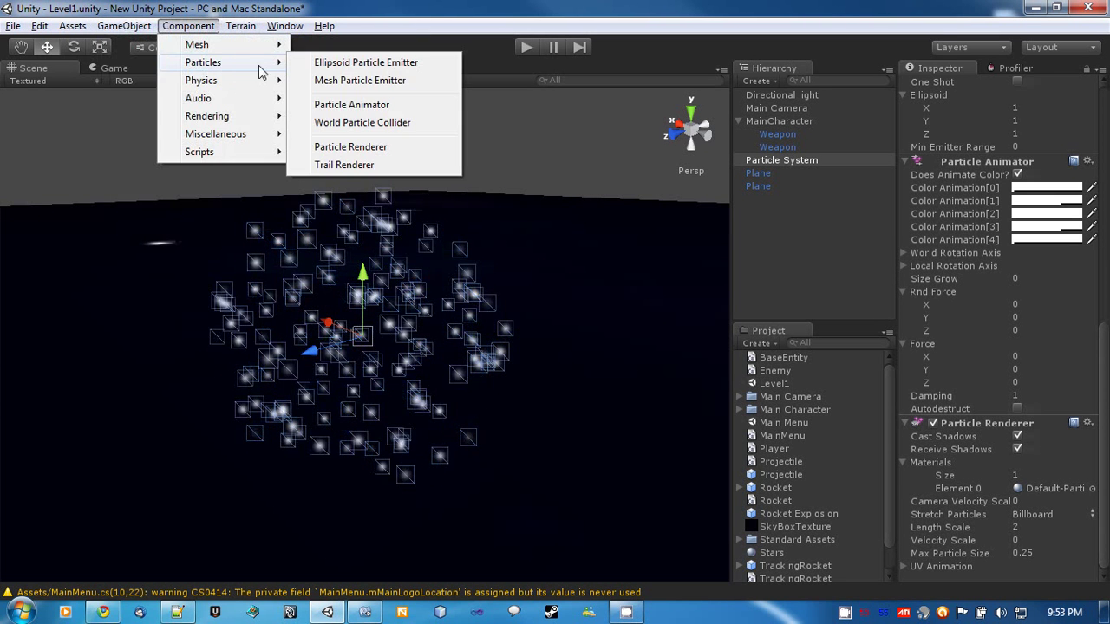
{"action": "left_click", "coordinate": [444, 7]}
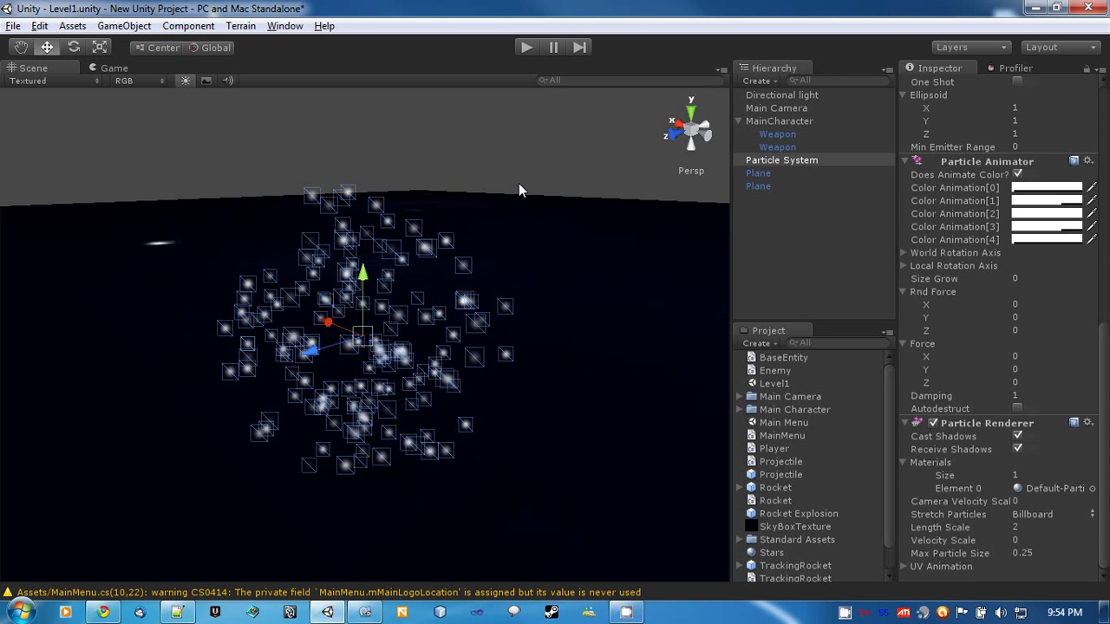
{"action": "left_click_drag", "start_coordinate": [478, 348], "coordinate": [537, 390], "text": "alt"}
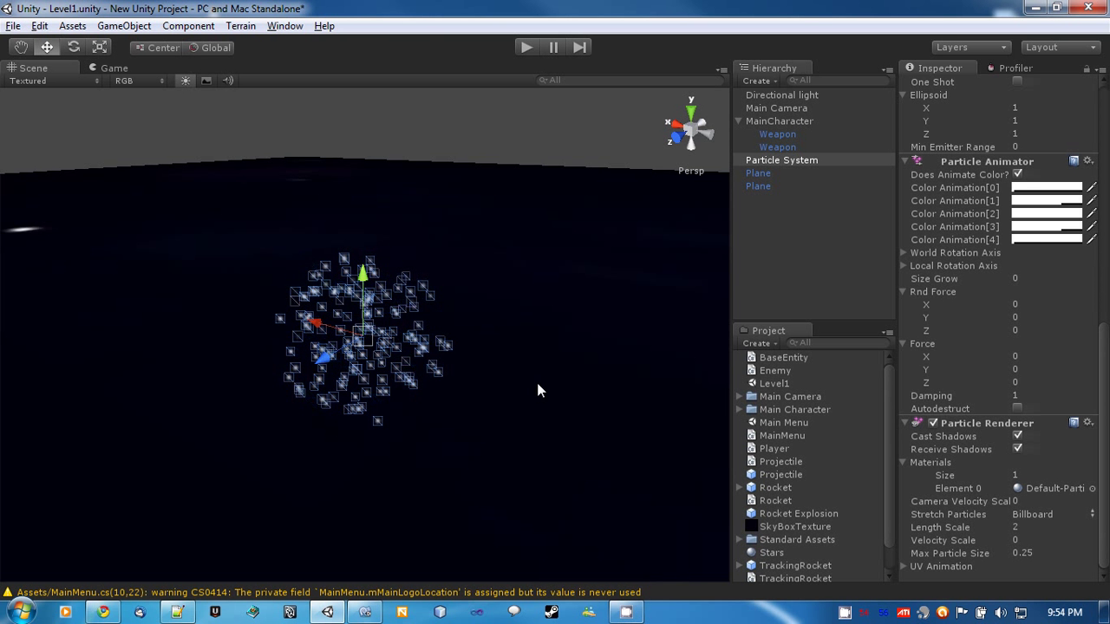
{"action": "scroll", "coordinate": [1040, 246], "scroll_direction": "up", "scroll_amount": 10}
{"action": "scroll", "coordinate": [1040, 251], "scroll_direction": "up", "scroll_amount": 5}
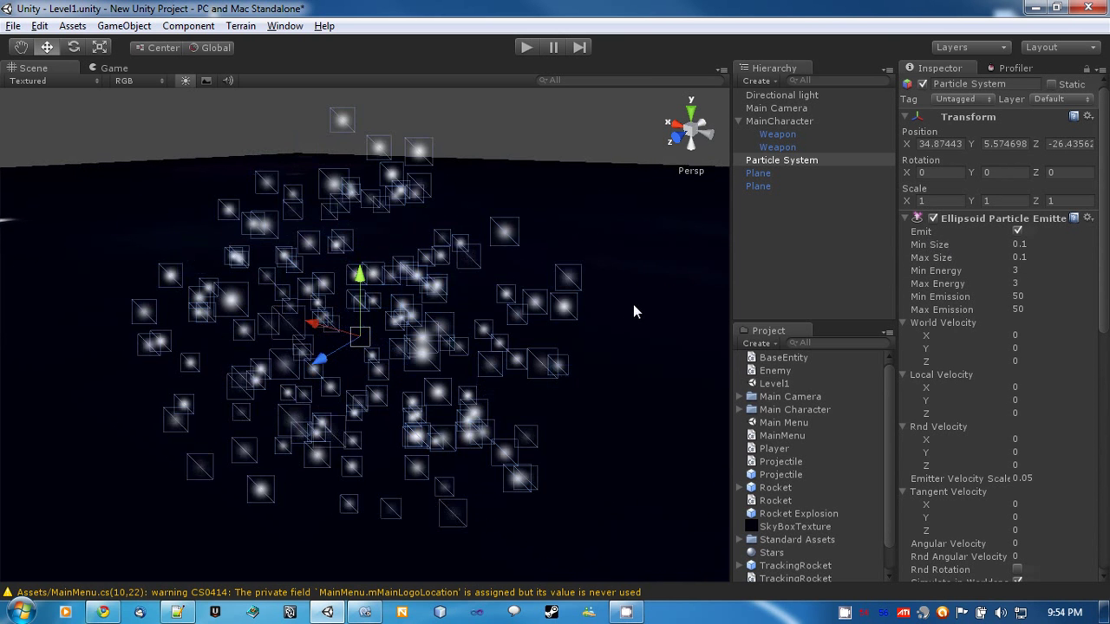
Toggle the emitter's Emit option off and on again, and set Max Size to 1.
{"action": "left_click", "coordinate": [1018, 231]}
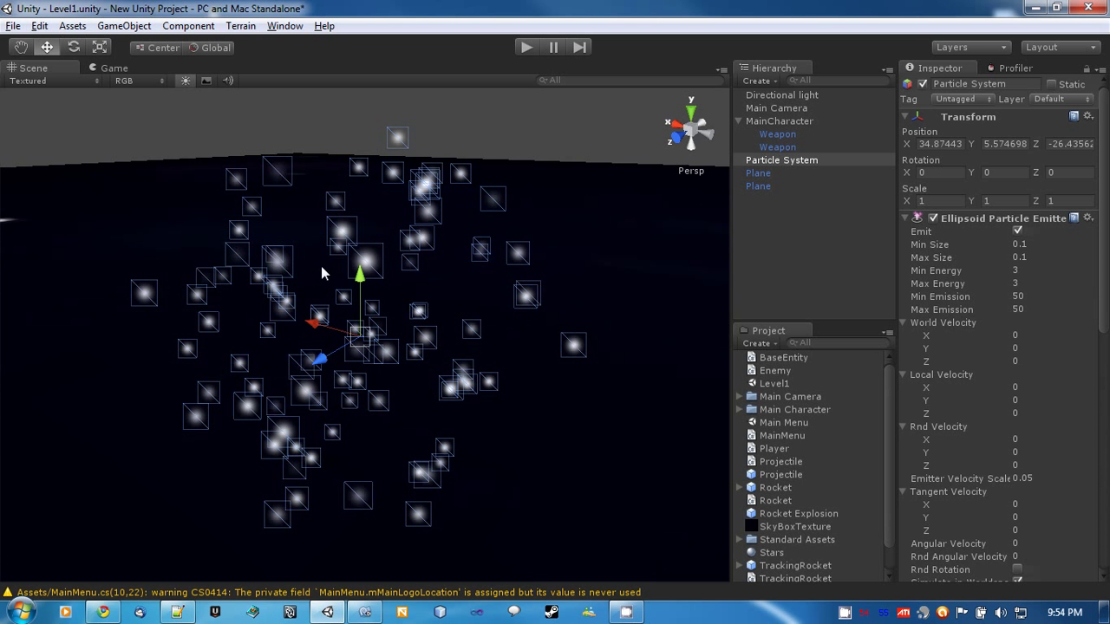
{"action": "left_click", "coordinate": [929, 245]}
{"action": "left_click", "coordinate": [945, 257]}
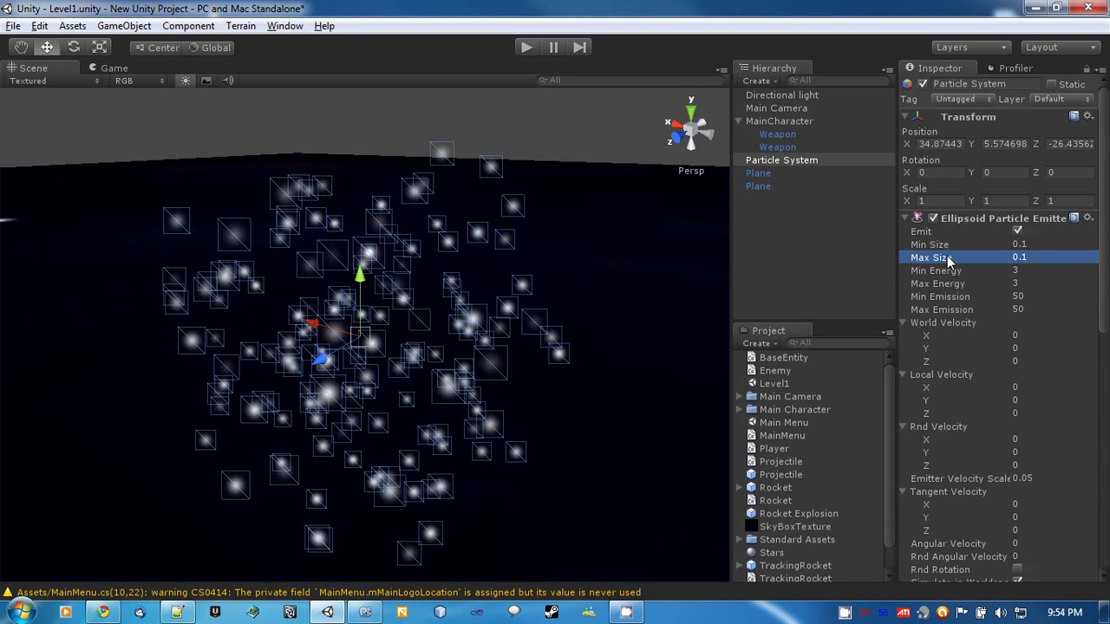
{"action": "left_click", "coordinate": [1029, 257]}
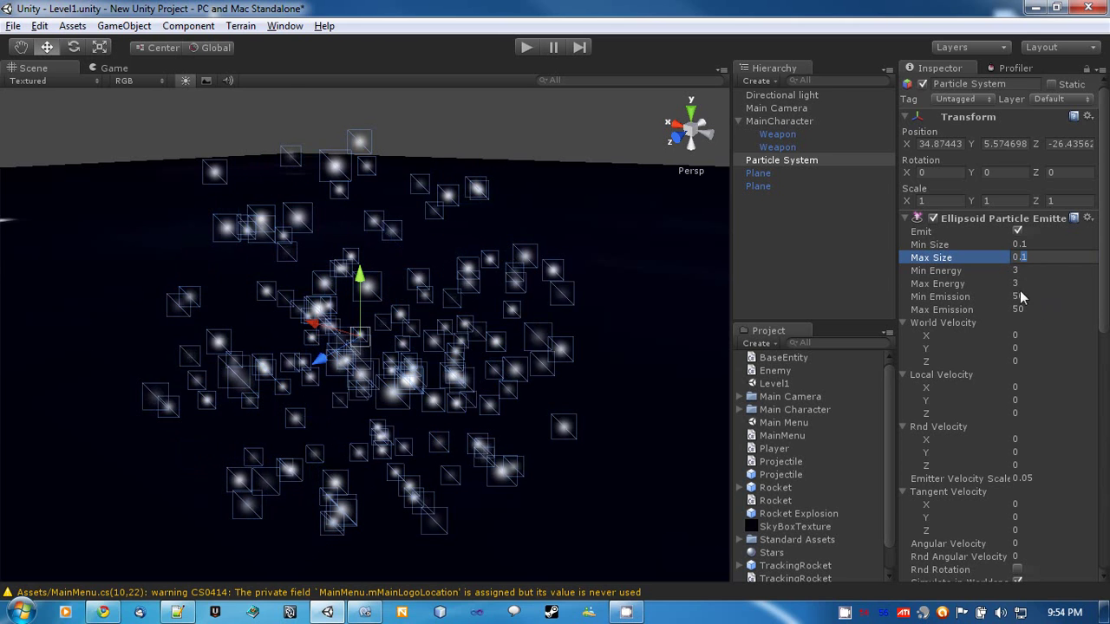
{"action": "type", "text": "1"}
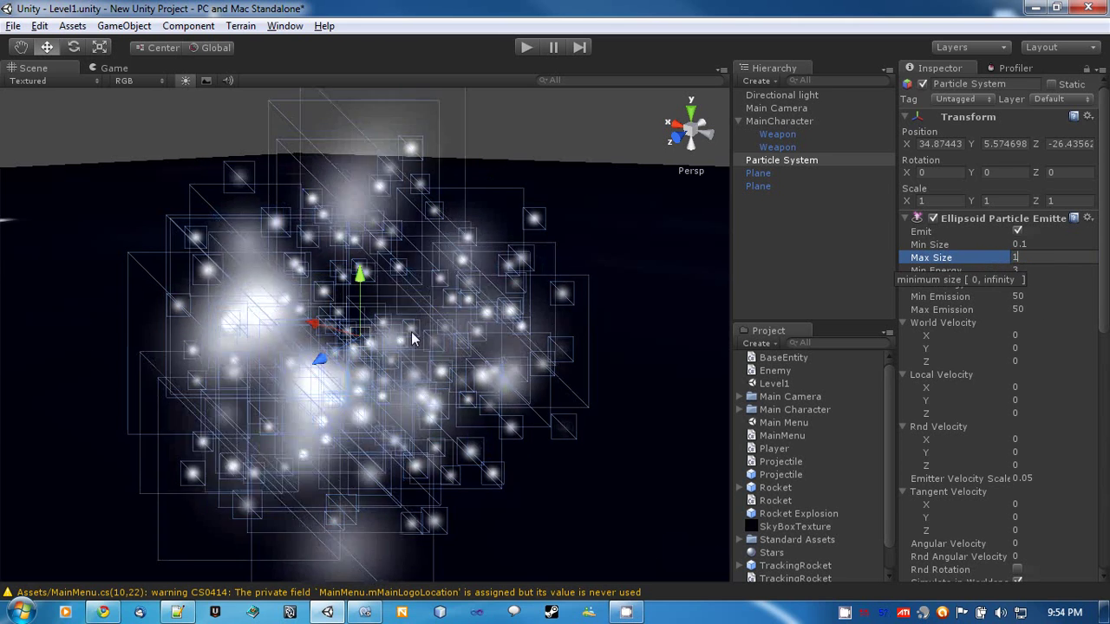
{"action": "key", "text": "alt"}
{"action": "left_click_drag", "start_coordinate": [379, 417], "coordinate": [451, 299], "text": "alt"}
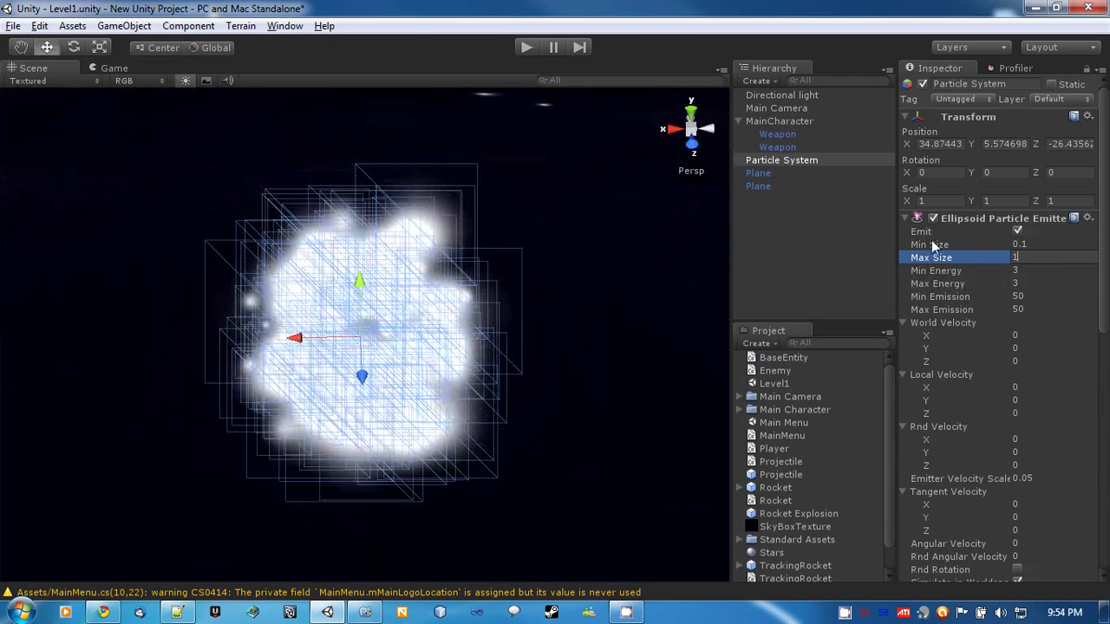
Set the emitter's Min Size to 1 and view the particles from another angle.
{"action": "left_click", "coordinate": [930, 246]}
{"action": "left_click", "coordinate": [924, 257]}
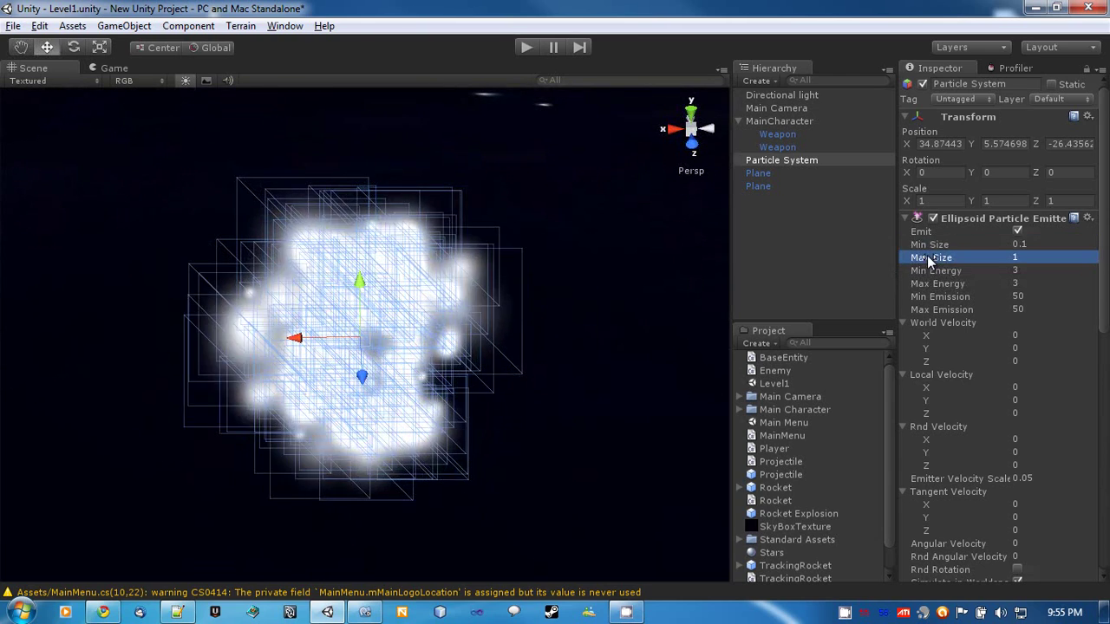
{"action": "left_click_drag", "start_coordinate": [685, 278], "coordinate": [503, 282], "text": "alt"}
{"action": "left_click", "coordinate": [935, 242]}
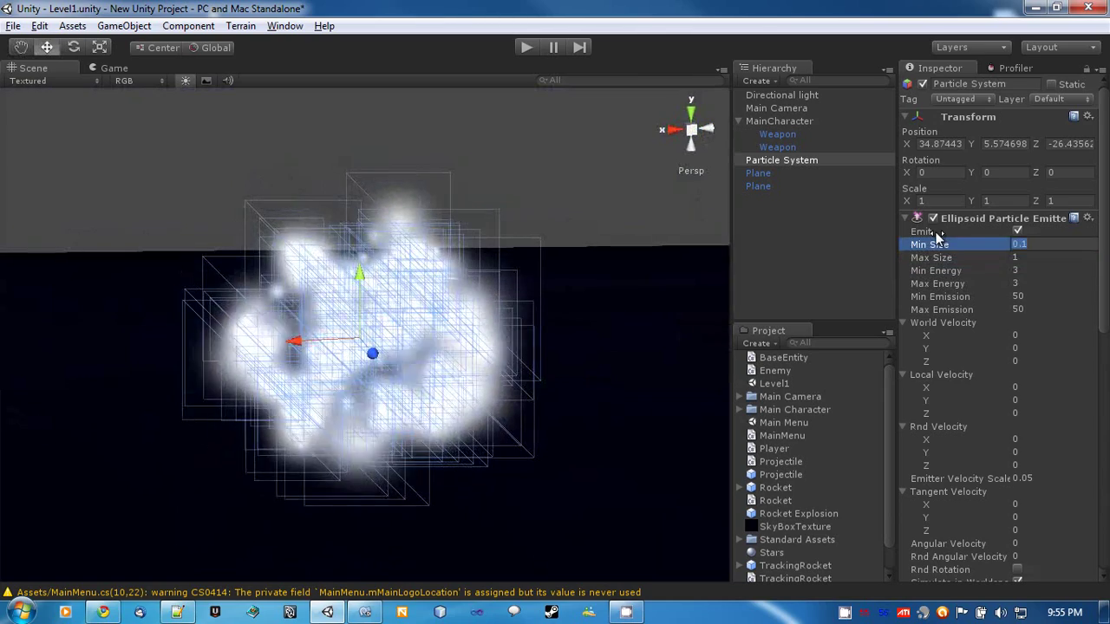
{"action": "type", "text": "1"}
{"action": "left_click_drag", "start_coordinate": [292, 416], "coordinate": [378, 313], "text": "alt"}
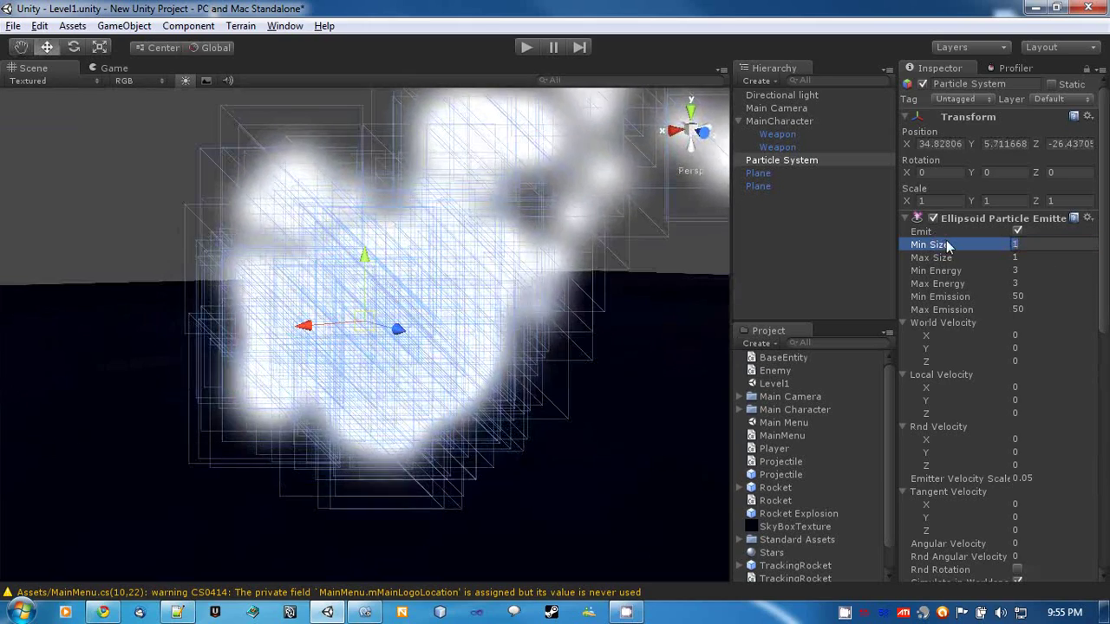
Set both Min Size and Max Size of the particle emitter to 0.1.
{"action": "type", "text": "0.1"}
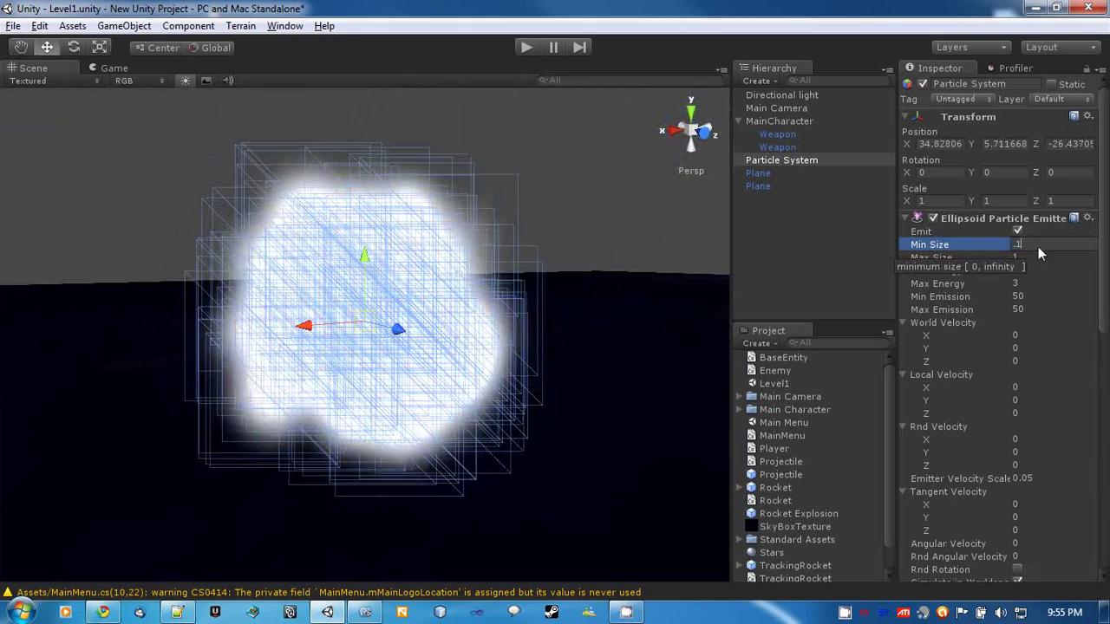
{"action": "key", "text": "Tab"}
{"action": "type", "text": "0.1"}
{"action": "key", "text": "Tab"}
{"action": "key", "text": "Tab"}
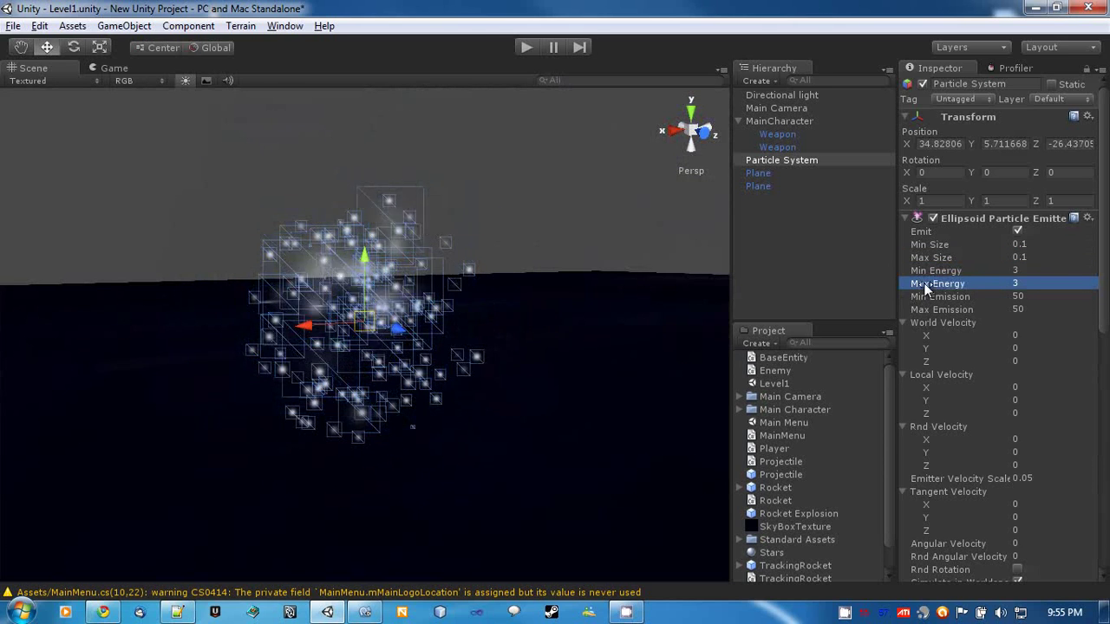
Set the particle emitter's Min Energy to 1 and Max Energy to 5.
{"action": "left_click", "coordinate": [1038, 267]}
{"action": "type", "text": "1"}
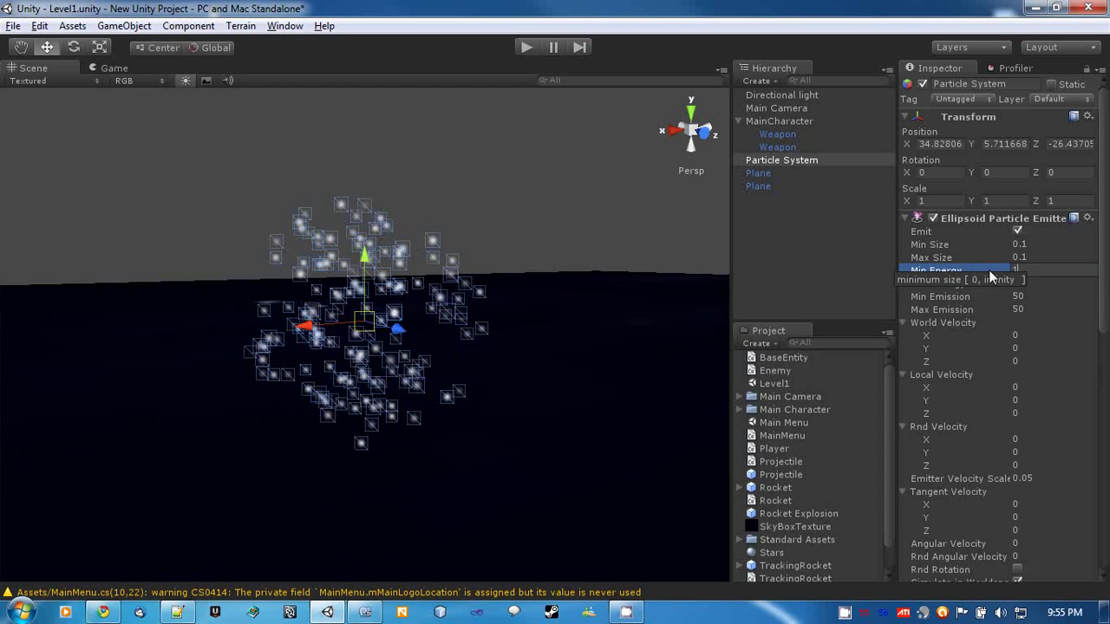
{"action": "key", "text": "Tab"}
{"action": "type", "text": "5"}
{"action": "key", "text": "Return"}
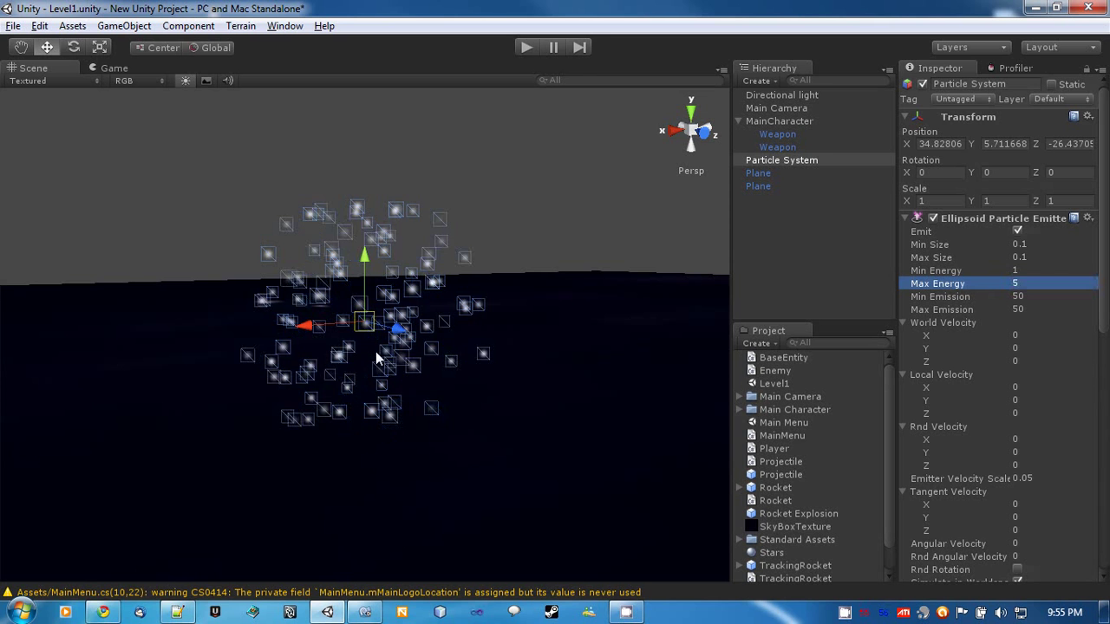
{"action": "left_click_drag", "start_coordinate": [495, 294], "coordinate": [443, 398], "text": "alt"}
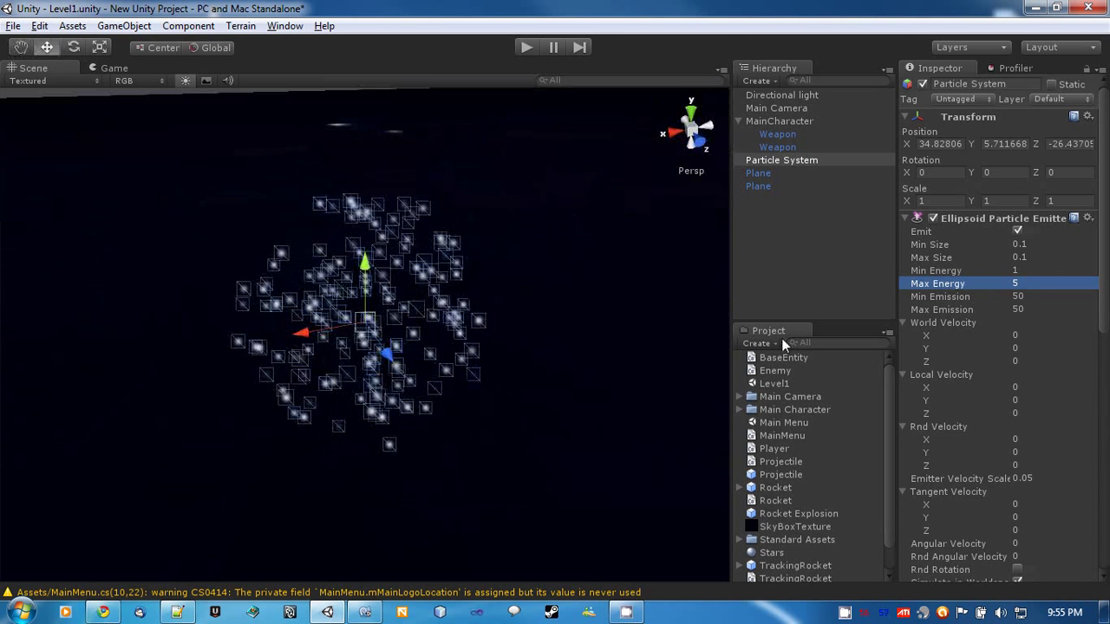
Set both Max Energy and Min Energy of the particle emitter to 3.
{"action": "left_click", "coordinate": [963, 281]}
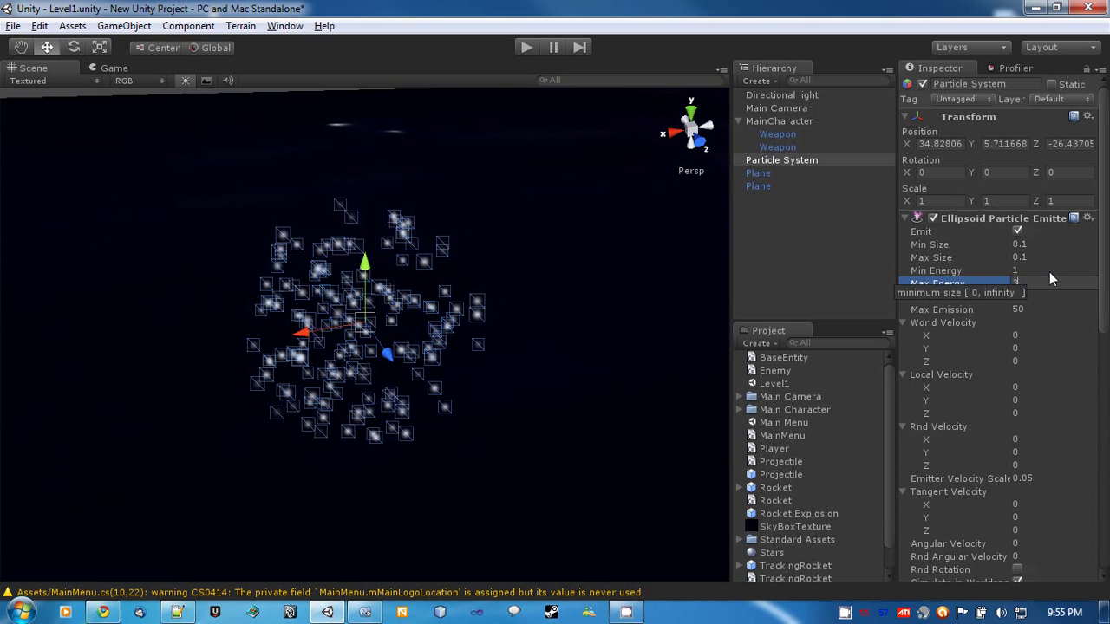
{"action": "left_click", "coordinate": [951, 271]}
{"action": "type", "text": "3"}
{"action": "key", "text": "Return"}
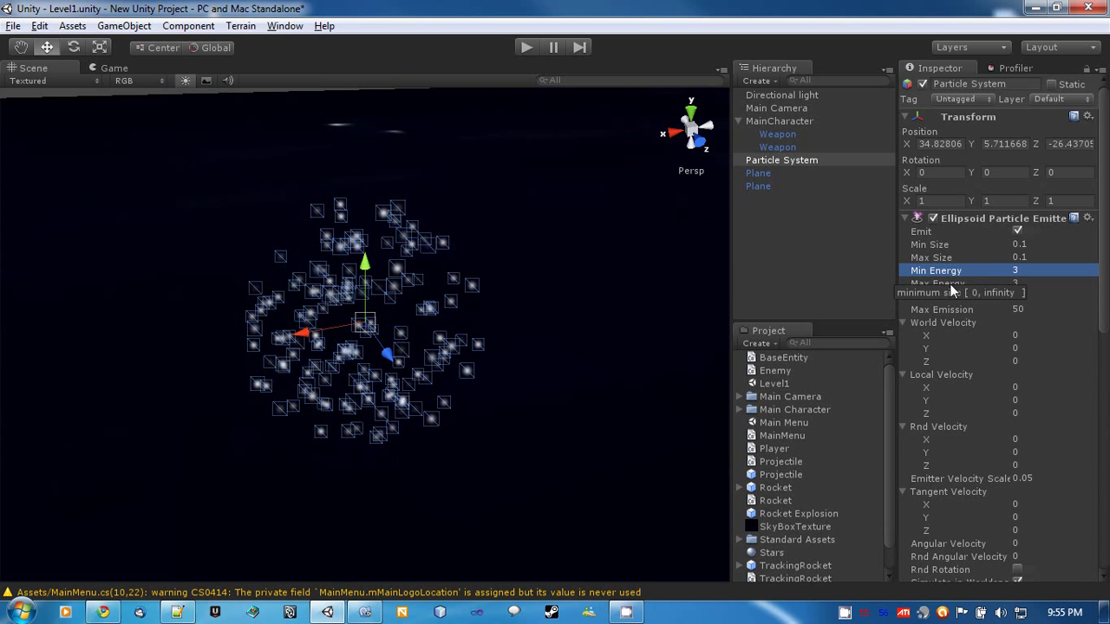
{"action": "left_click", "coordinate": [948, 282]}
Set the particle emitter's Max Emission to 50000.
{"action": "left_click", "coordinate": [938, 297]}
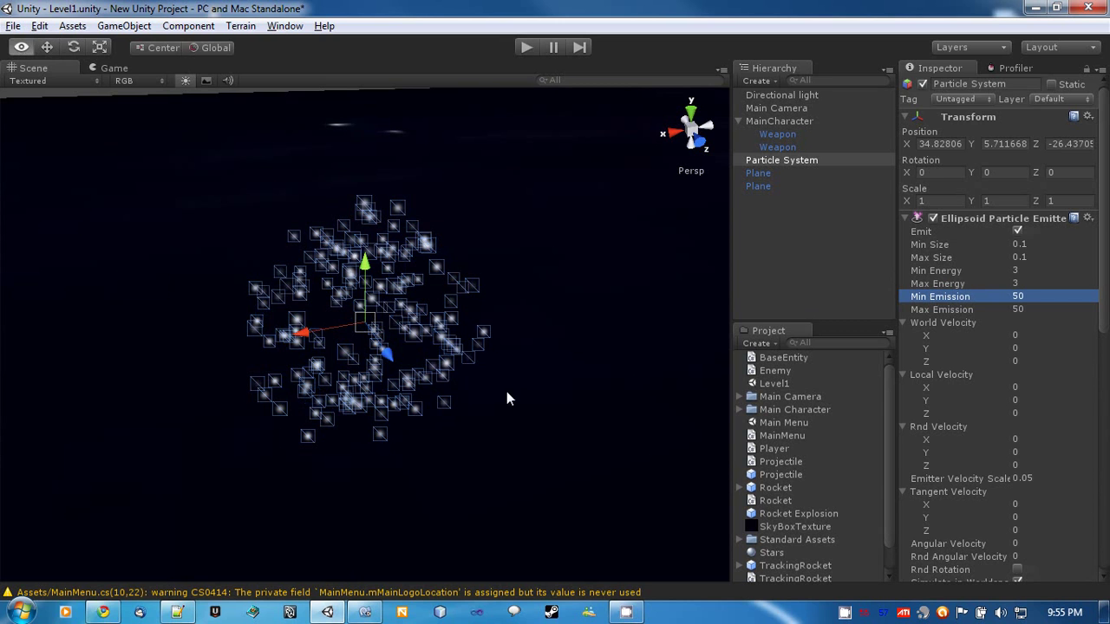
{"action": "left_click_drag", "start_coordinate": [480, 414], "coordinate": [334, 333], "text": "alt"}
{"action": "left_click", "coordinate": [1042, 309]}
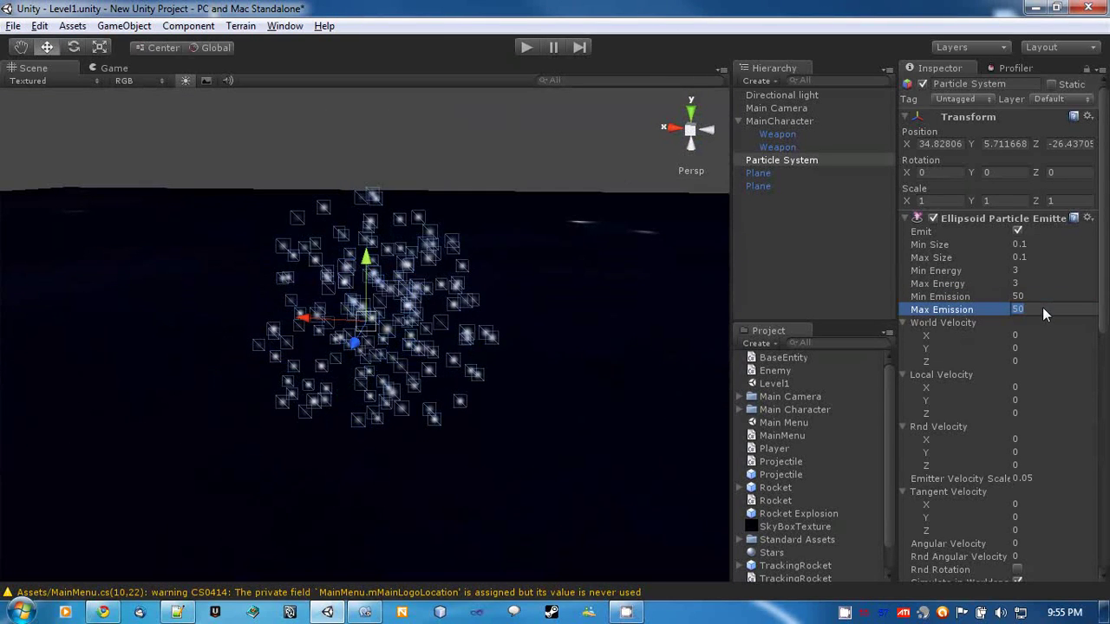
{"action": "type", "text": "50000"}
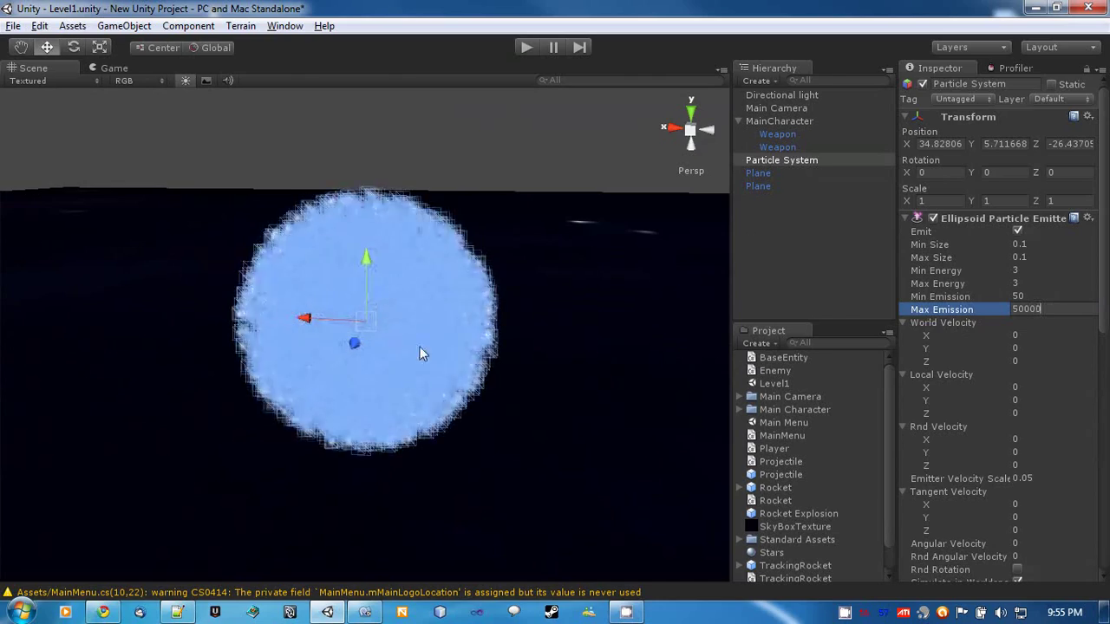
{"action": "left_click_drag", "start_coordinate": [468, 410], "coordinate": [483, 327], "text": "alt"}
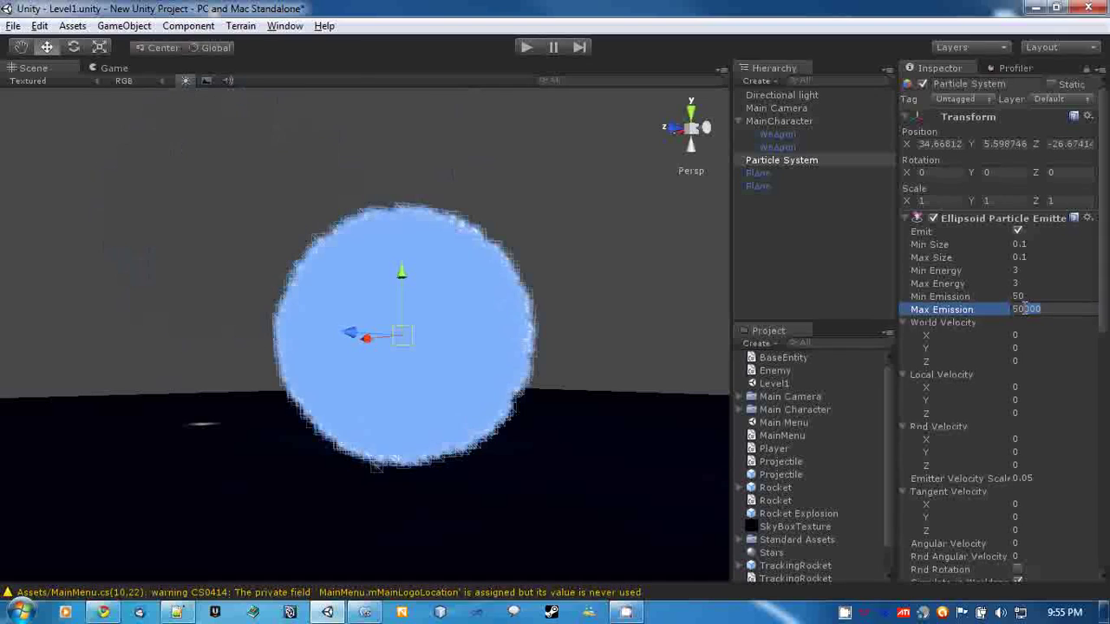
Set the particle emitter's Max Emission to 50.
{"action": "key", "text": "Return"}
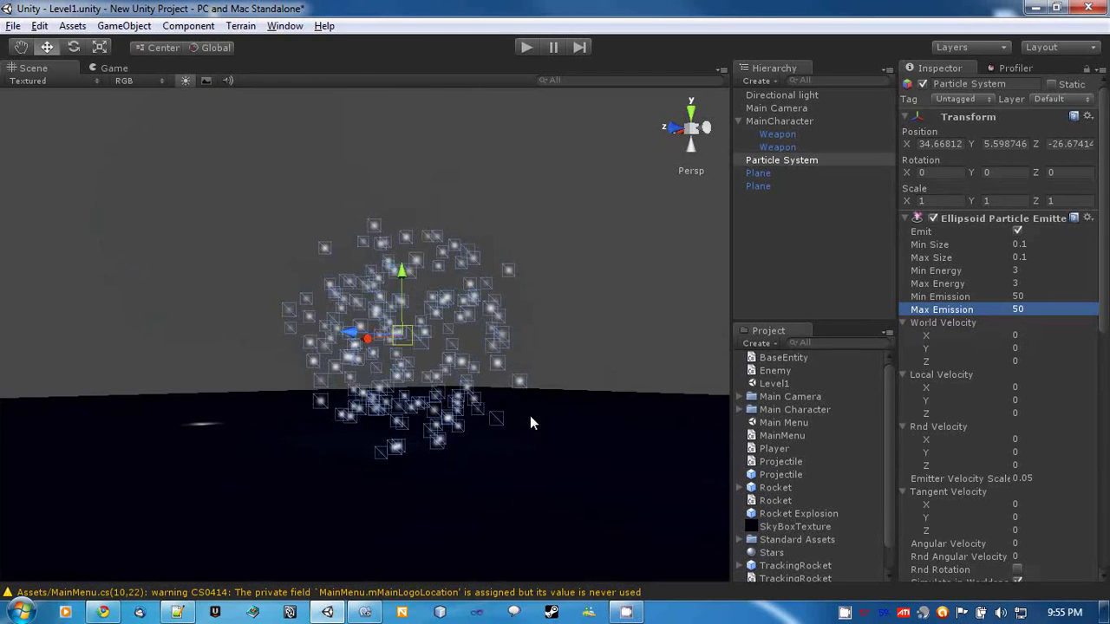
{"action": "left_click_drag", "start_coordinate": [475, 414], "coordinate": [518, 498], "text": "alt"}
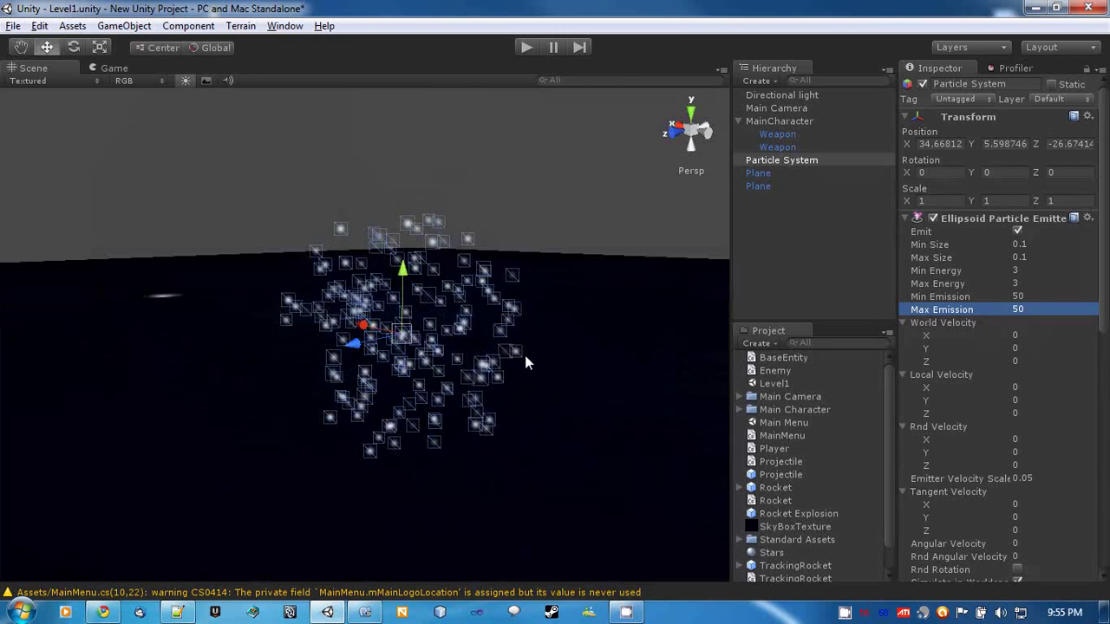
{"action": "left_click", "coordinate": [944, 296]}
{"action": "left_click", "coordinate": [944, 310]}
{"action": "left_click", "coordinate": [943, 297]}
{"action": "left_click", "coordinate": [944, 309]}
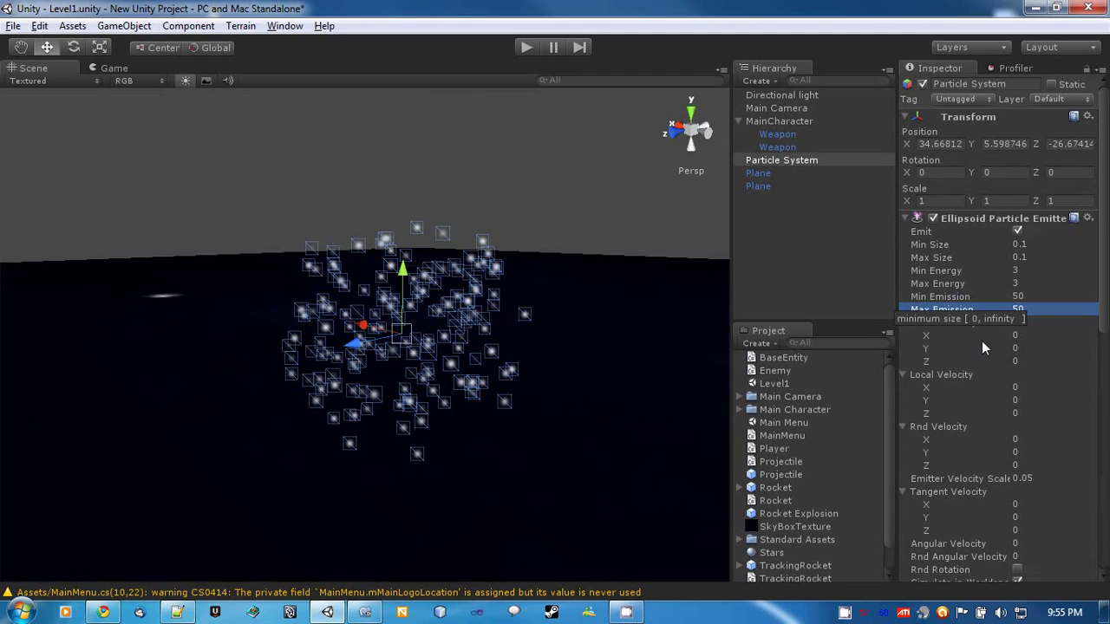
Collapse the World Velocity, Local Velocity and Rnd Velocity groups of the ellipsoid particle emitter.
{"action": "left_click", "coordinate": [958, 297]}
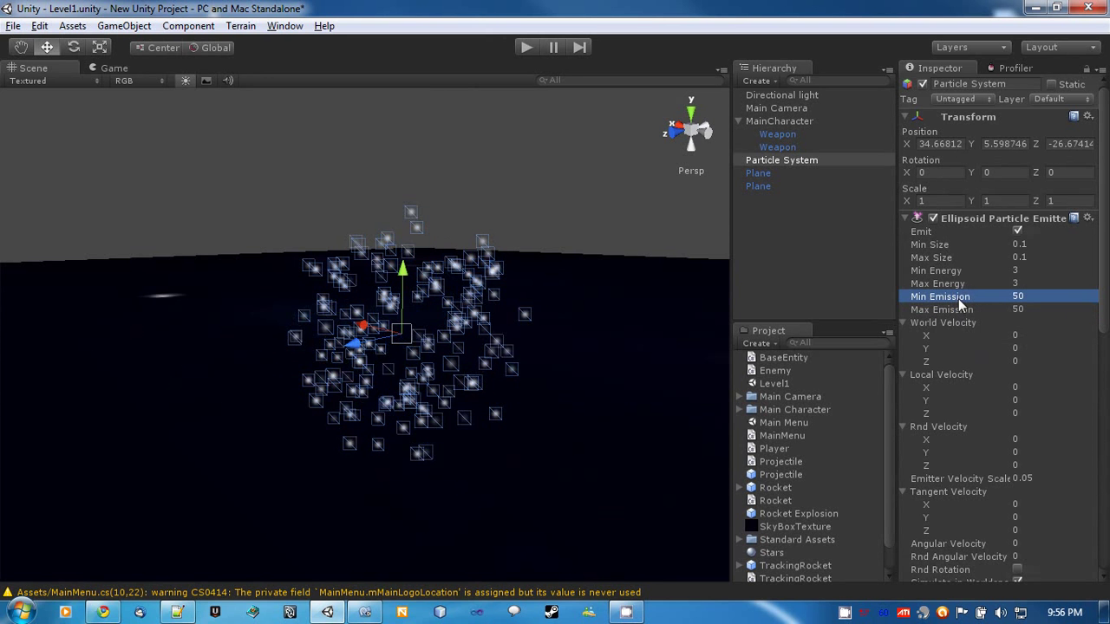
{"action": "left_click", "coordinate": [902, 323]}
{"action": "left_click", "coordinate": [904, 336]}
{"action": "left_click", "coordinate": [904, 348]}
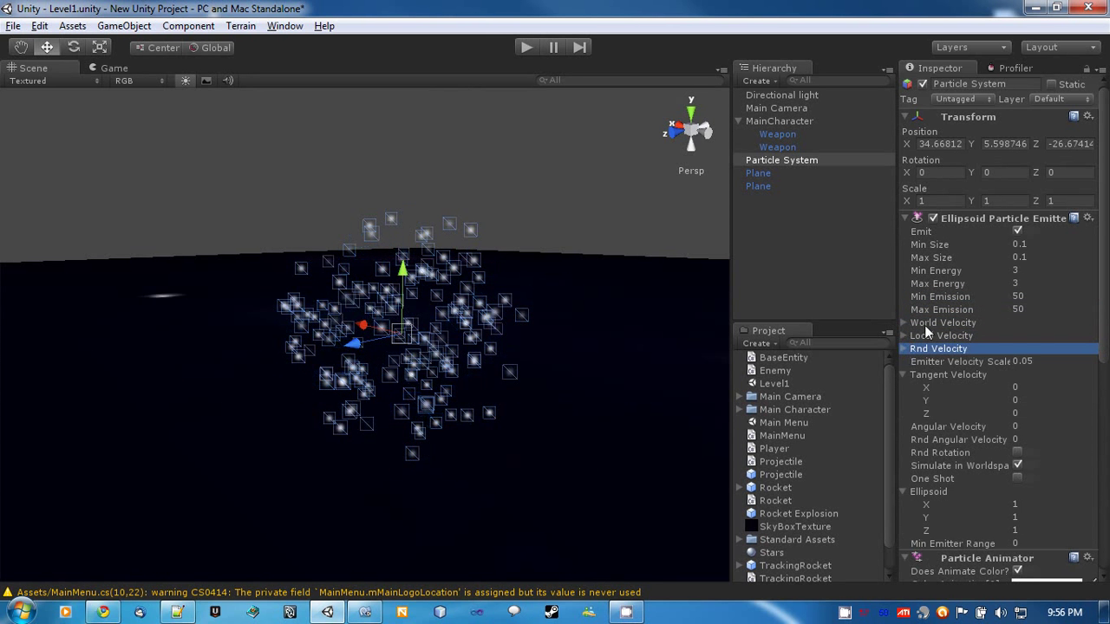
Expand the emitter's World Velocity and set its X, Y and Z values to 1.
{"action": "left_click", "coordinate": [921, 324]}
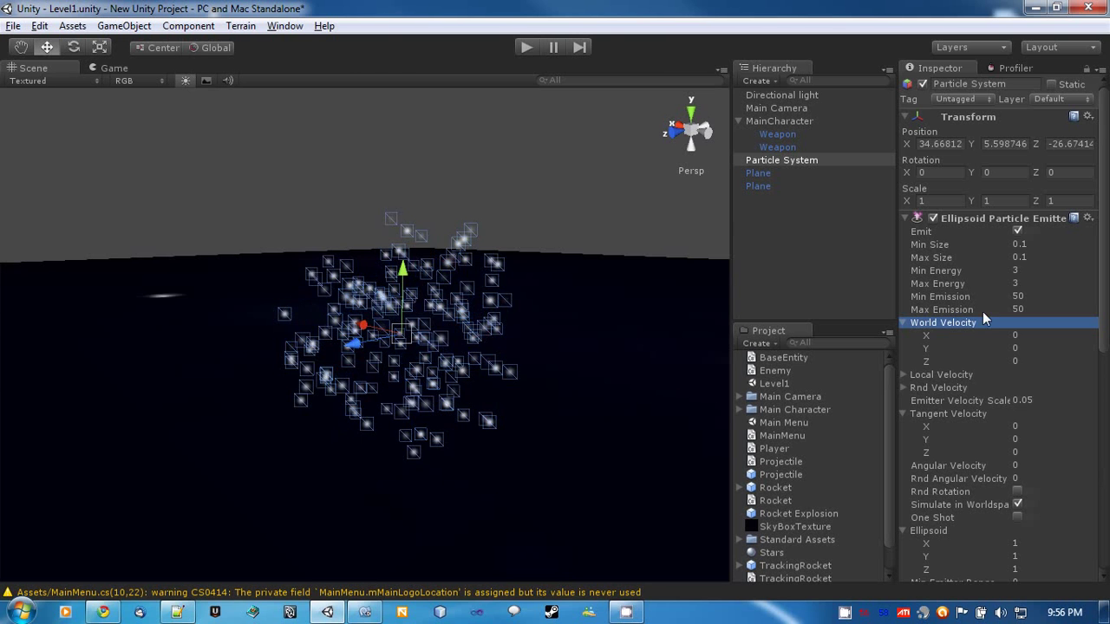
{"action": "left_click_drag", "start_coordinate": [451, 386], "coordinate": [685, 365], "text": "alt"}
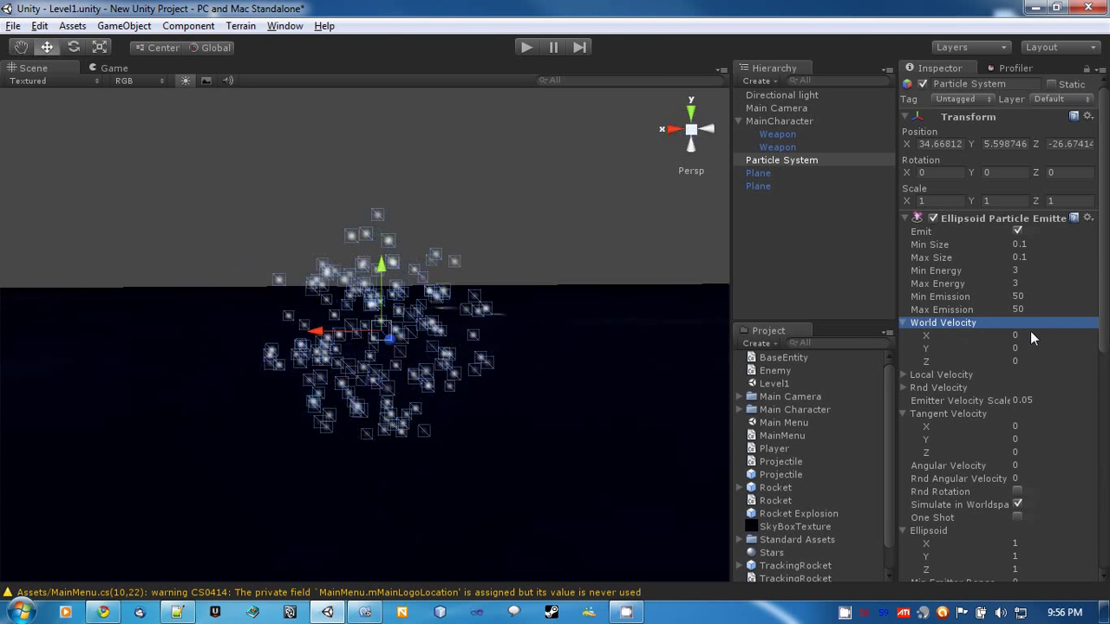
{"action": "left_click", "coordinate": [1011, 334]}
{"action": "type", "text": "1"}
{"action": "left_click", "coordinate": [1030, 348]}
{"action": "type", "text": "1"}
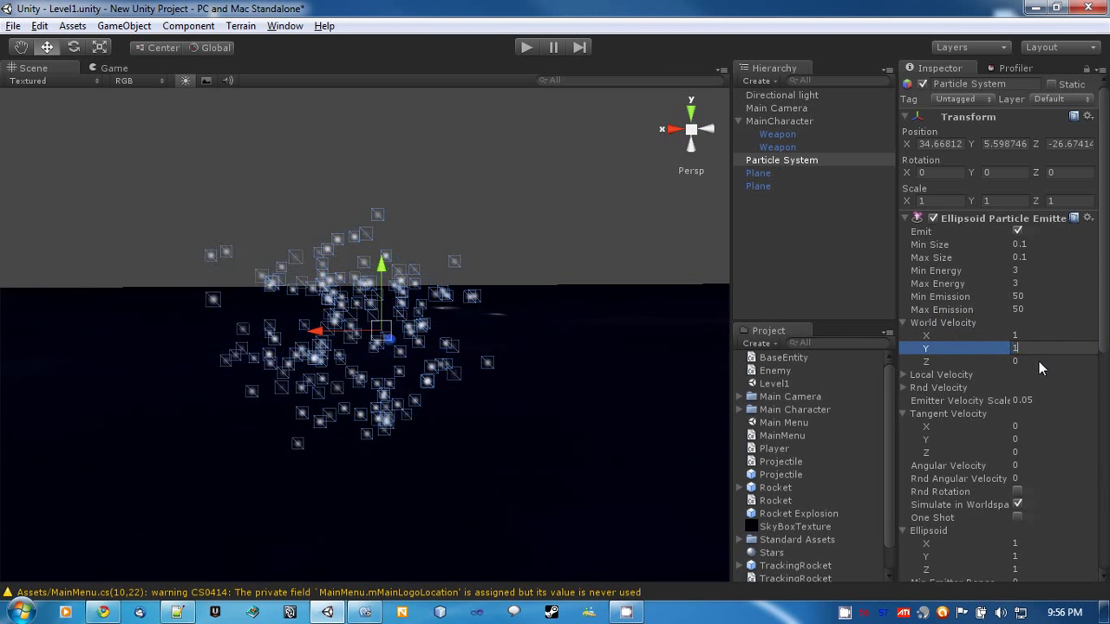
{"action": "left_click", "coordinate": [1035, 360]}
{"action": "type", "text": "1"}
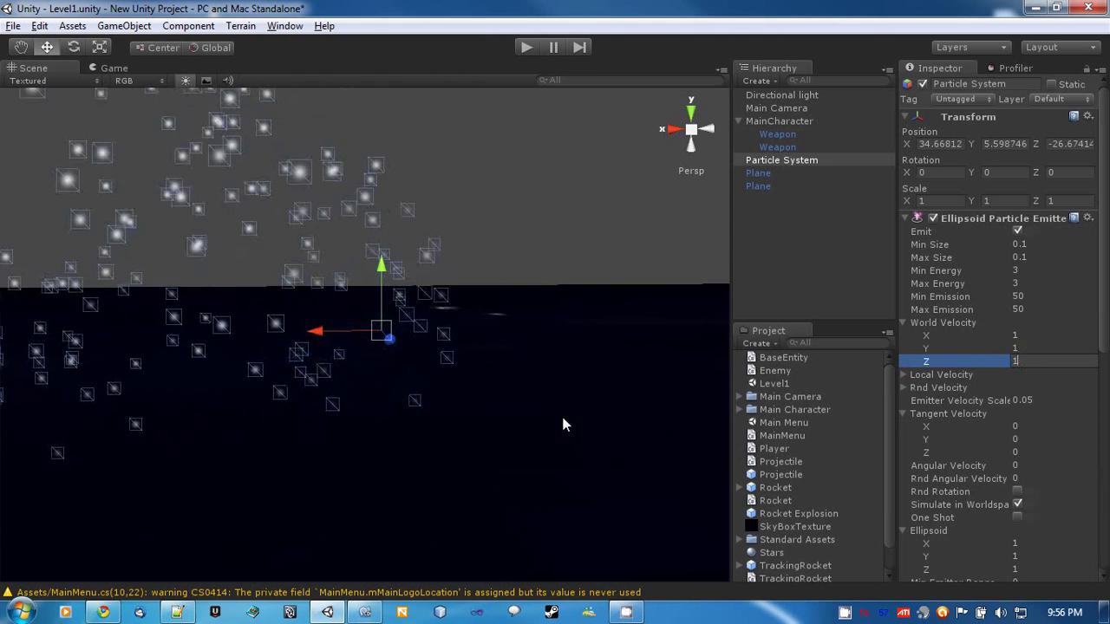
{"action": "left_click_drag", "start_coordinate": [535, 421], "coordinate": [630, 271], "text": "alt"}
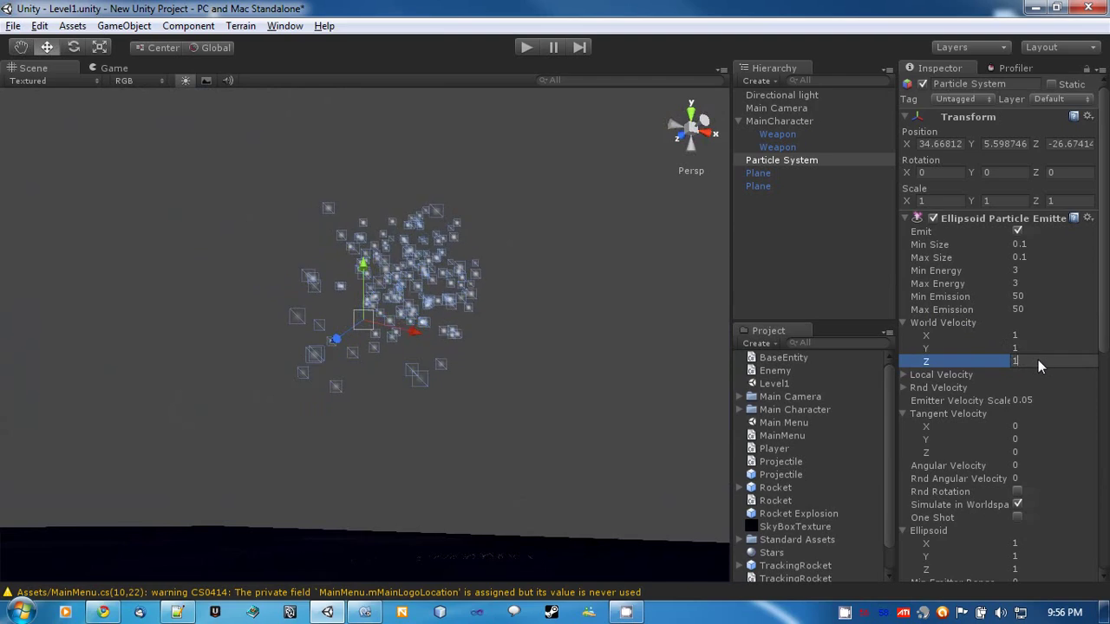
Set the emitter's World Velocity back to 0 on the Z, Y and X axes.
{"action": "key", "text": "BackSpace"}
{"action": "type", "text": "0"}
{"action": "key", "text": "shift+Tab"}
{"action": "type", "text": "0"}
{"action": "key", "text": "shift+Tab"}
{"action": "type", "text": "0"}
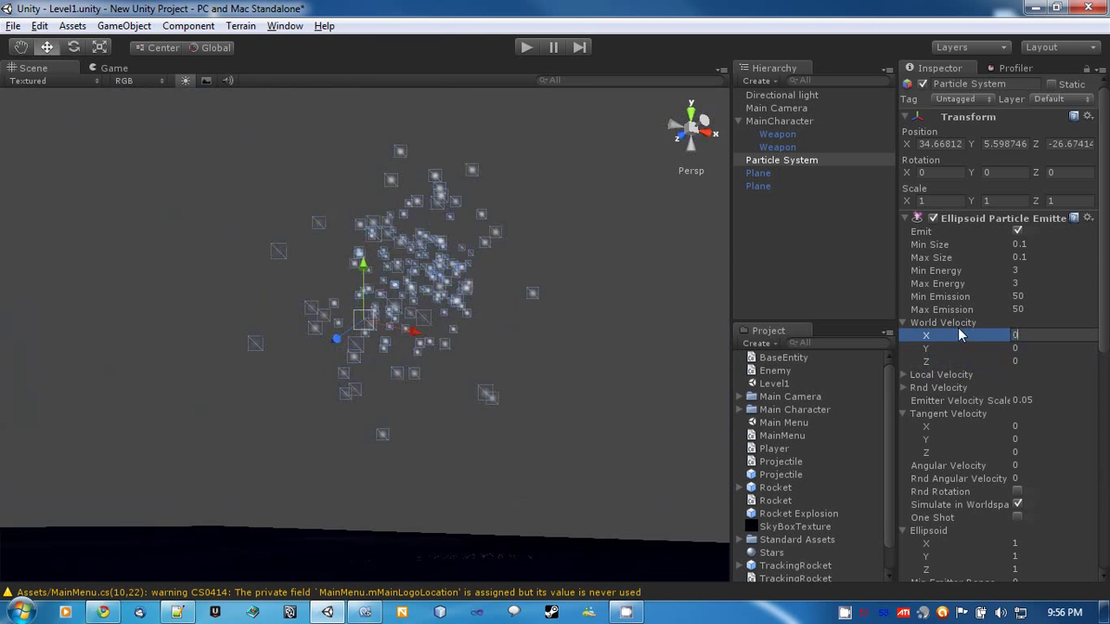
{"action": "key", "text": "BackSpace"}
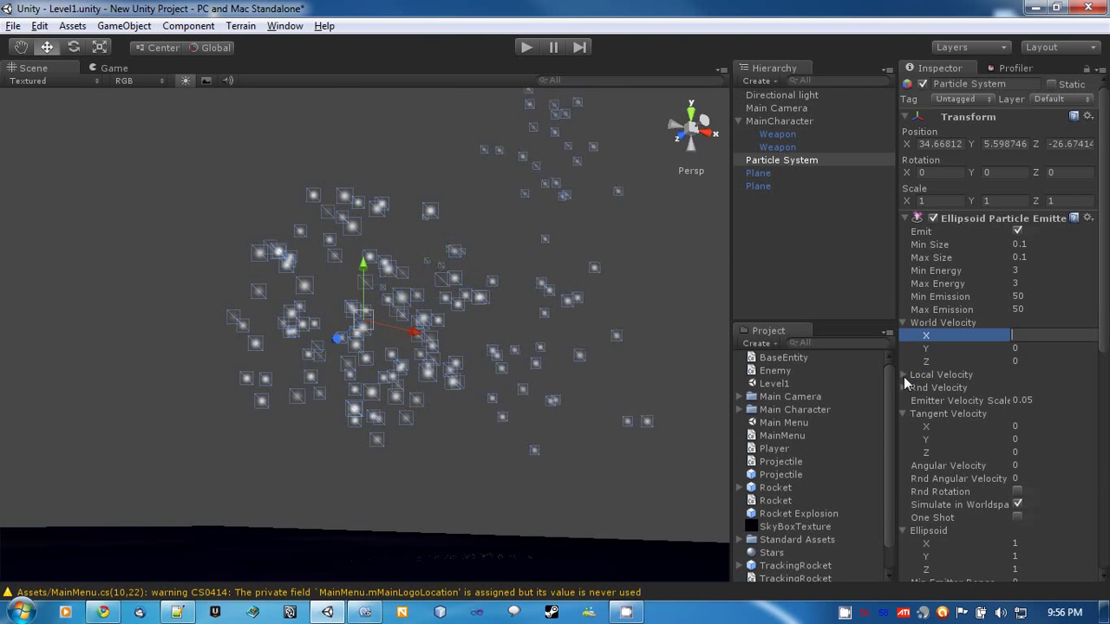
Collapse World Velocity, expand Local Velocity and set its X, Y and Z values to 1.
{"action": "left_click", "coordinate": [904, 322]}
{"action": "left_click", "coordinate": [903, 322]}
{"action": "left_click", "coordinate": [904, 336]}
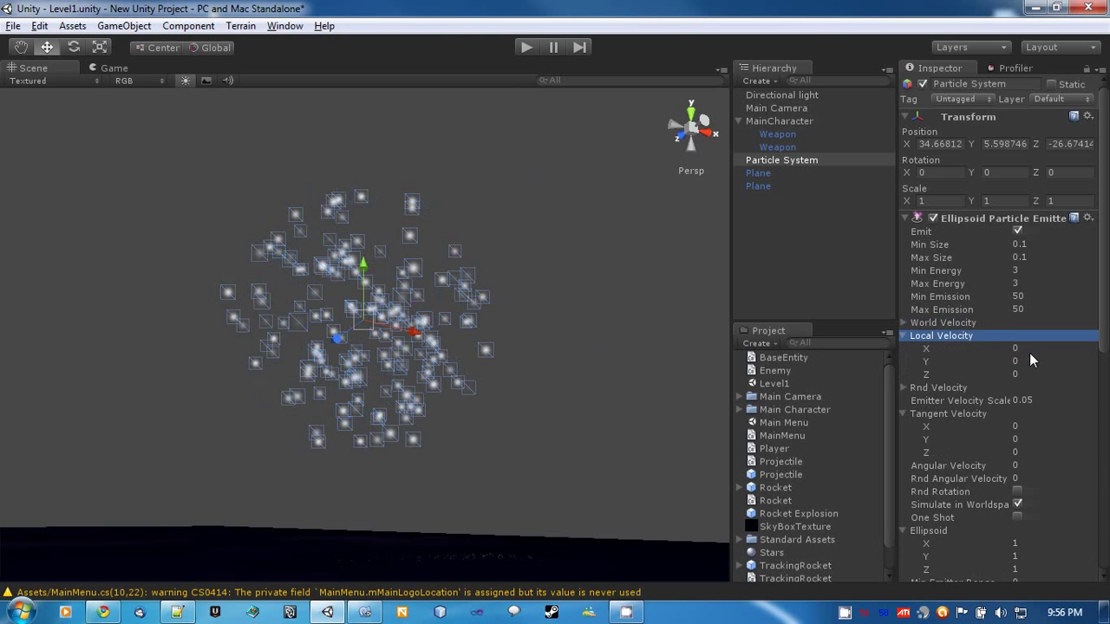
{"action": "left_click", "coordinate": [1031, 348]}
{"action": "type", "text": "1"}
{"action": "left_click", "coordinate": [1027, 360]}
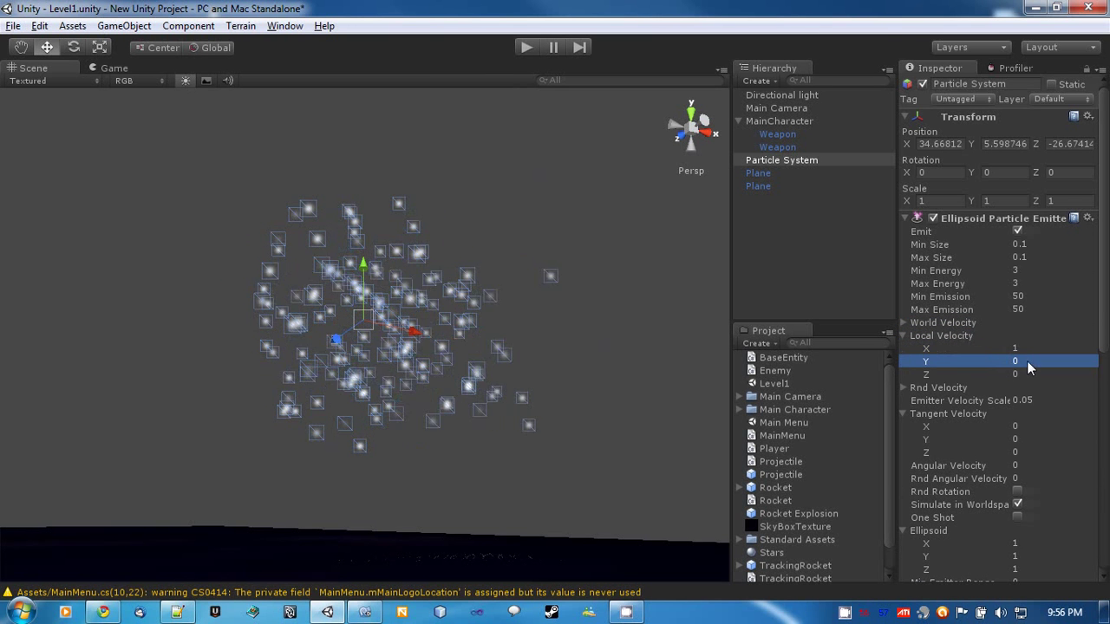
{"action": "type", "text": "1"}
{"action": "left_click", "coordinate": [1031, 373]}
{"action": "type", "text": "1"}
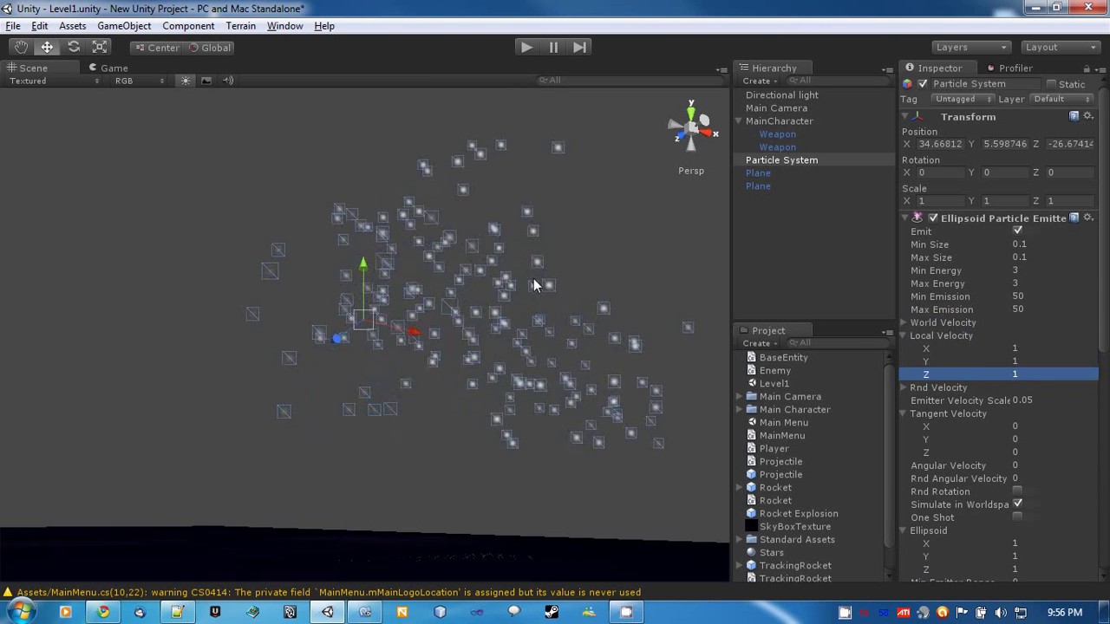
{"action": "type", "text": "r"}
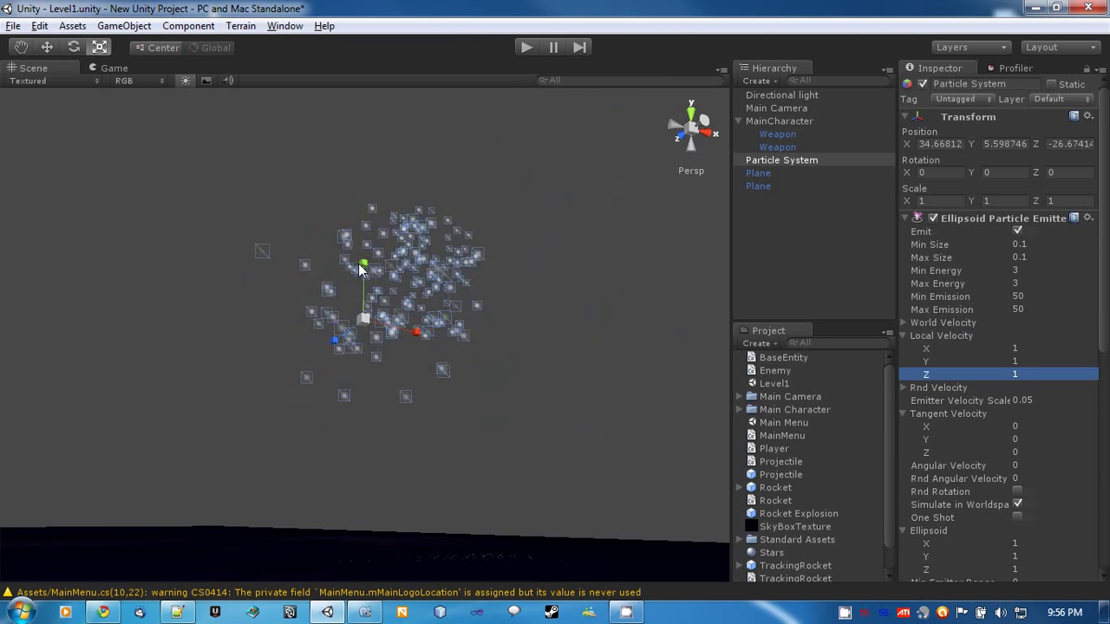
{"action": "type", "text": "e"}
Rotate the particle system about its X axis to a rotation of about -34.3, -180, -180.
{"action": "left_click_drag", "start_coordinate": [392, 262], "coordinate": [256, 555]}
{"action": "left_click_drag", "start_coordinate": [256, 459], "coordinate": [368, 565], "text": "alt"}
Set the emitter's Local Velocity X, Y and Z back to 0 and reset the particle system's rotation.
{"action": "left_click", "coordinate": [1027, 348]}
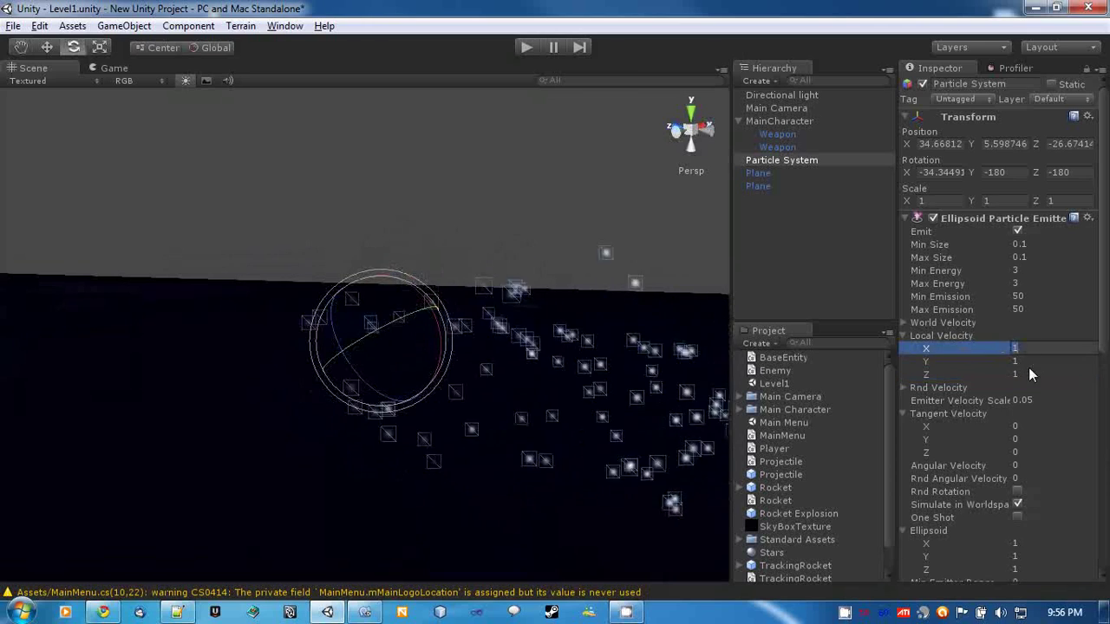
{"action": "type", "text": "0"}
{"action": "key", "text": "Tab"}
{"action": "type", "text": "0"}
{"action": "key", "text": "Tab"}
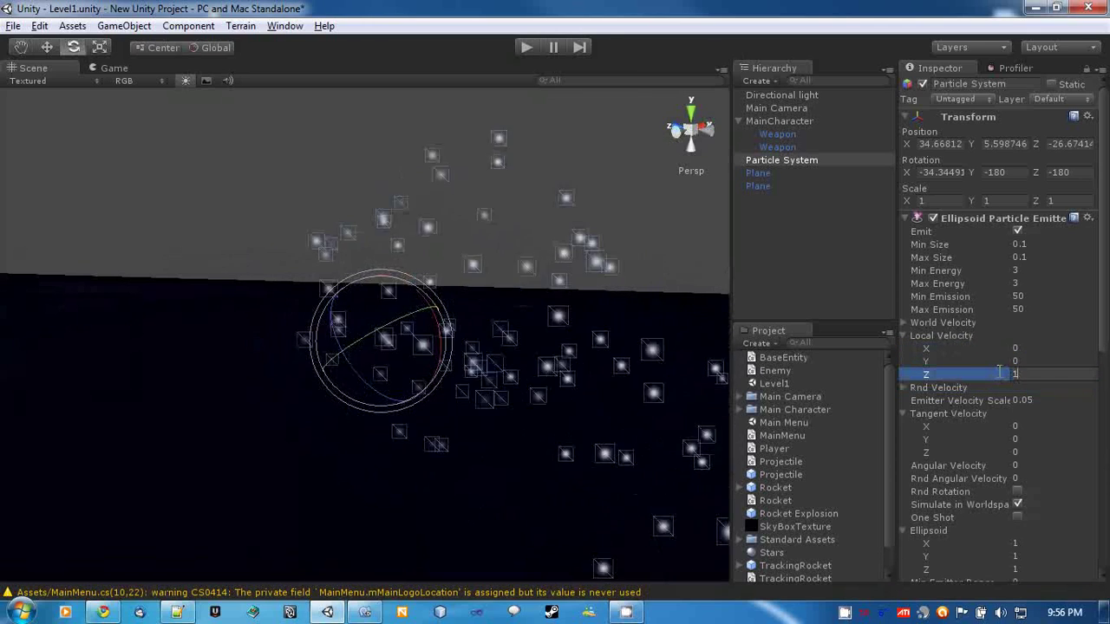
{"action": "type", "text": "0"}
{"action": "right_click", "coordinate": [984, 120]}
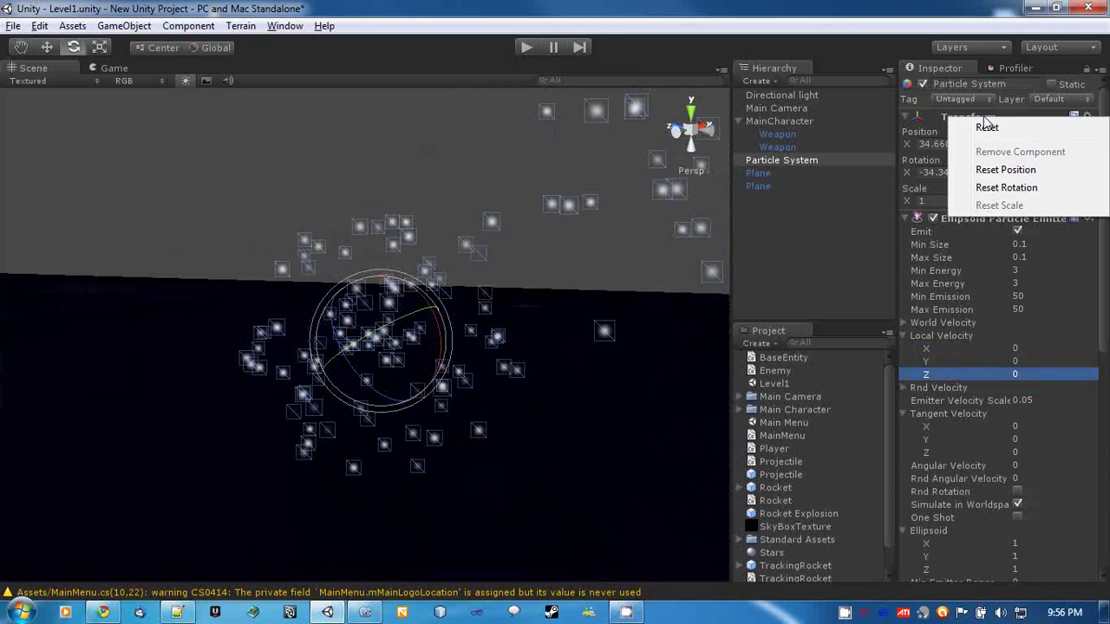
{"action": "left_click", "coordinate": [989, 186]}
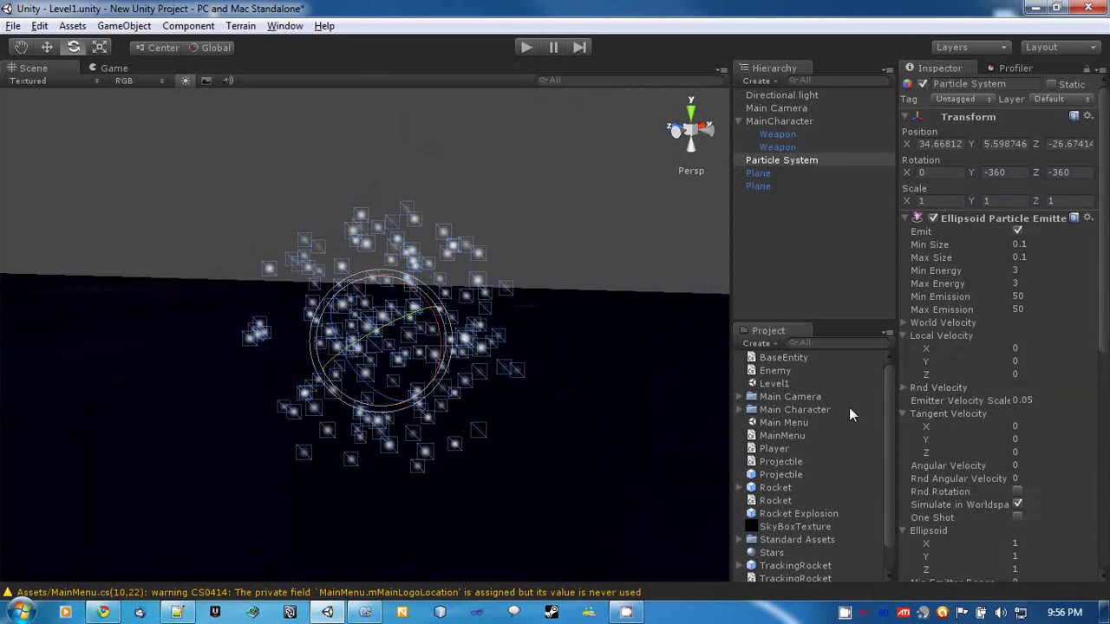
Collapse Local Velocity, expand Rnd Velocity and set its X, Y and Z values to 5.
{"action": "left_click", "coordinate": [904, 336]}
{"action": "left_click", "coordinate": [903, 346]}
{"action": "left_click_drag", "start_coordinate": [1044, 363], "coordinate": [895, 337]}
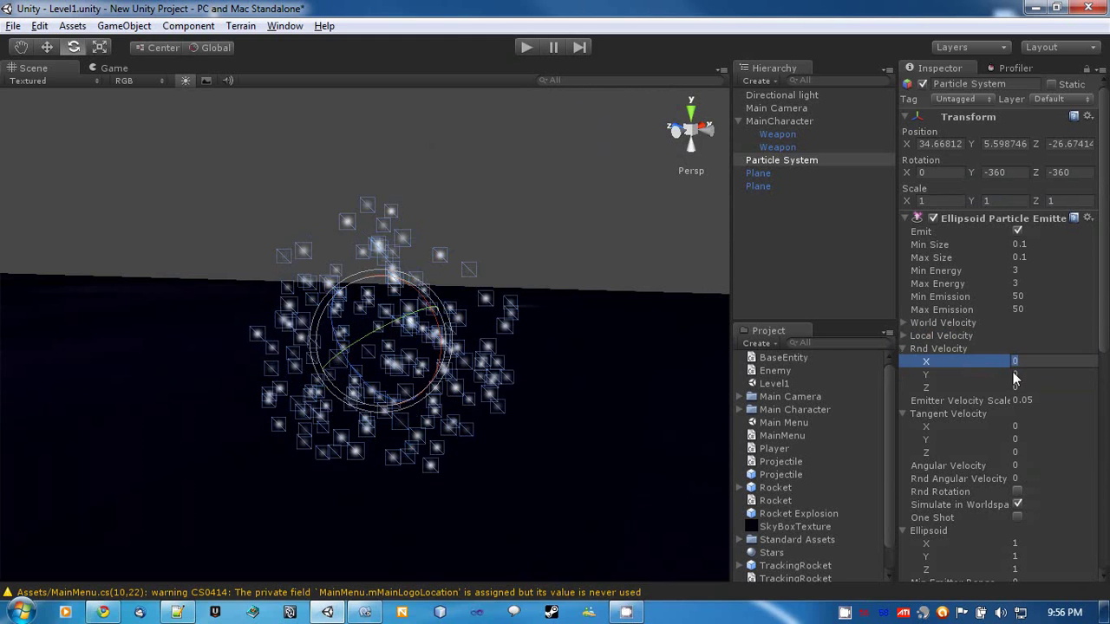
{"action": "type", "text": "5"}
{"action": "key", "text": "Tab"}
{"action": "type", "text": "5"}
{"action": "key", "text": "Tab"}
{"action": "type", "text": "5"}
{"action": "key", "text": "Return"}
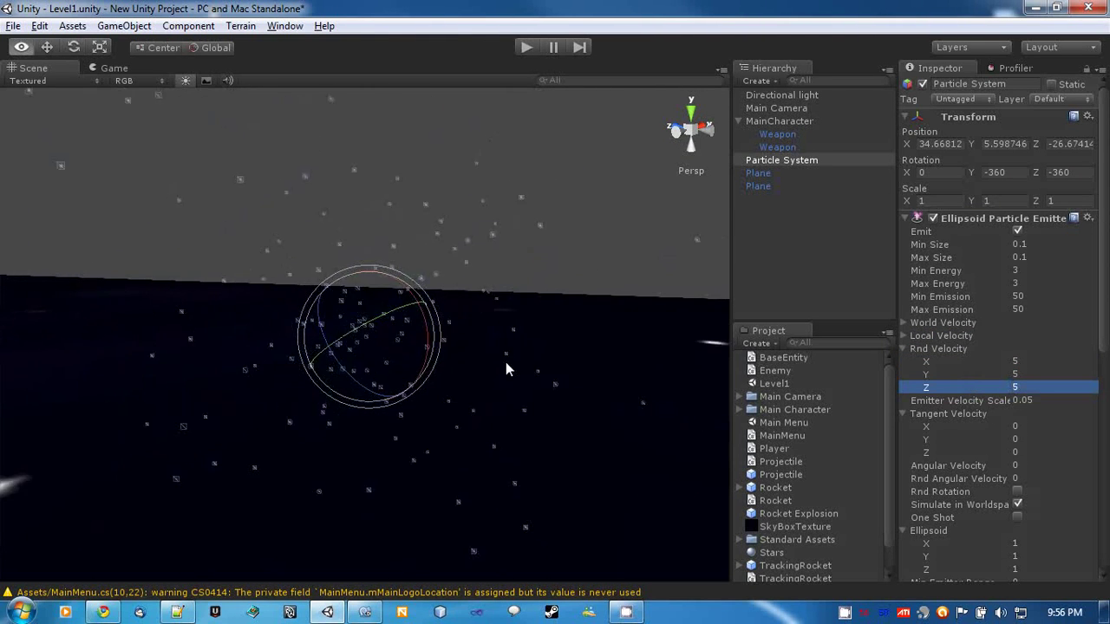
{"action": "left_click_drag", "start_coordinate": [505, 361], "coordinate": [421, 451], "text": "alt"}
{"action": "left_click", "coordinate": [1014, 388]}
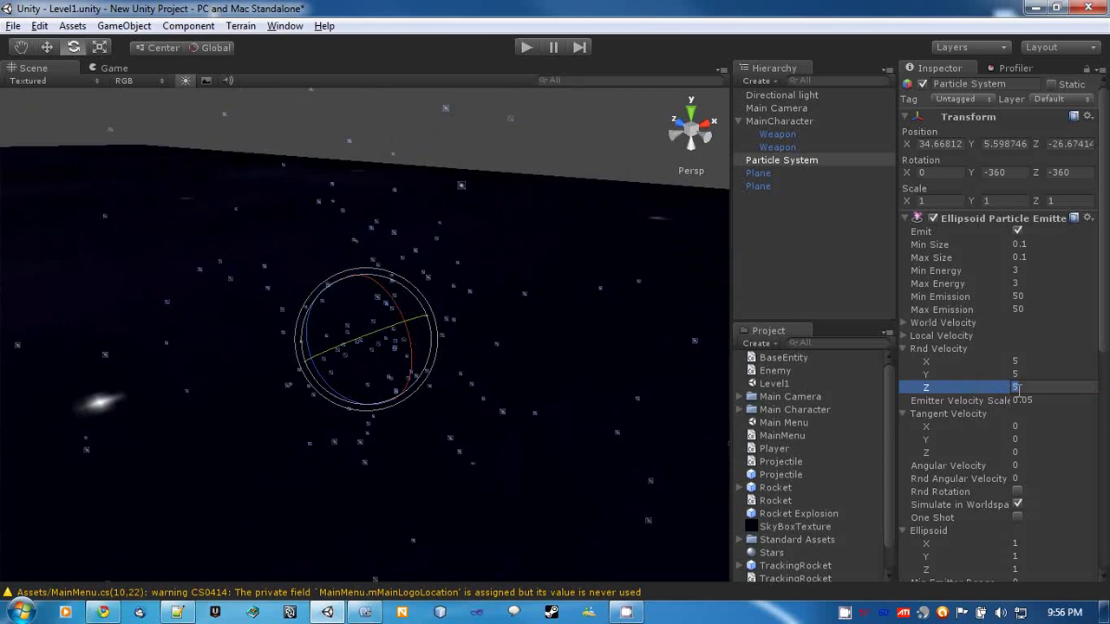
{"action": "left_click_drag", "start_coordinate": [509, 421], "coordinate": [550, 382], "text": "alt"}
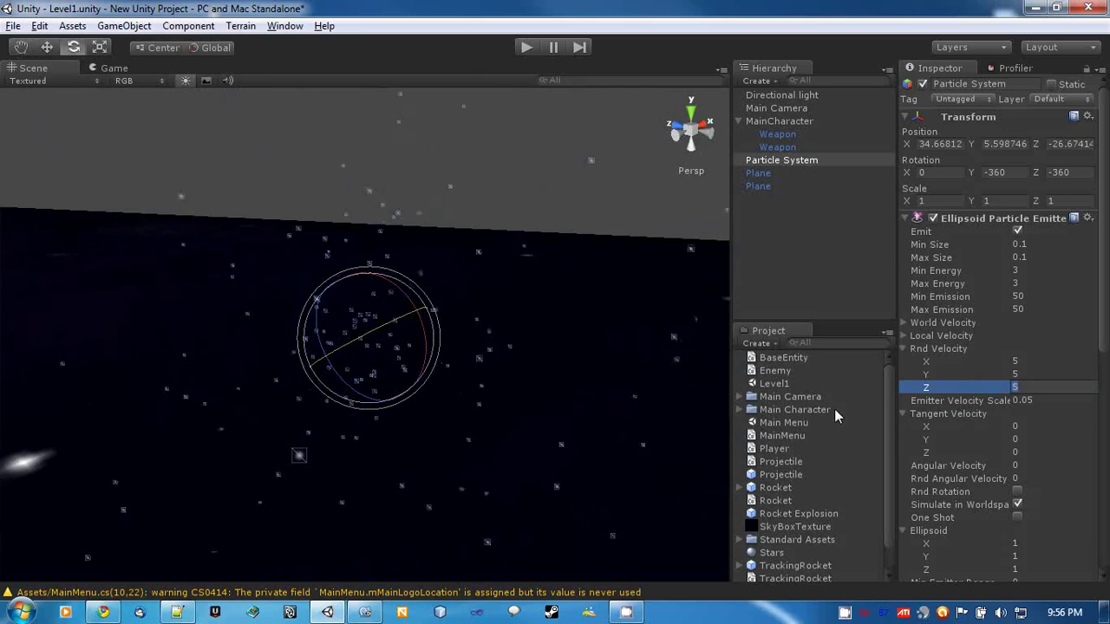
Set the emitter's Rnd Velocity Z, Y and X back to 0 and collapse the group.
{"action": "left_click", "coordinate": [937, 388]}
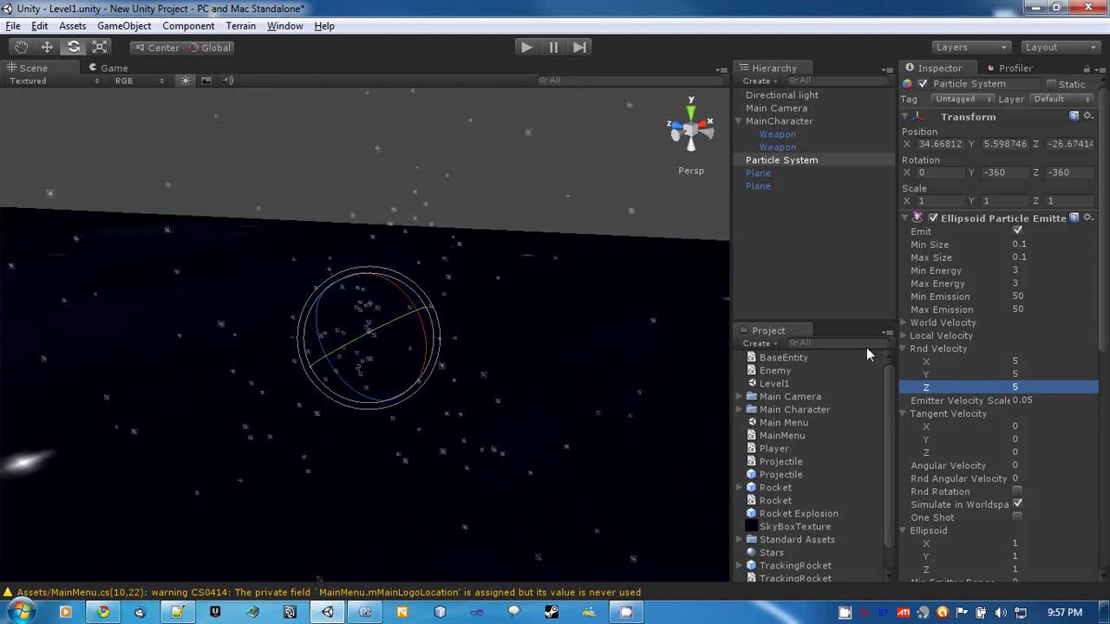
{"action": "left_click", "coordinate": [925, 362]}
{"action": "left_click", "coordinate": [935, 374]}
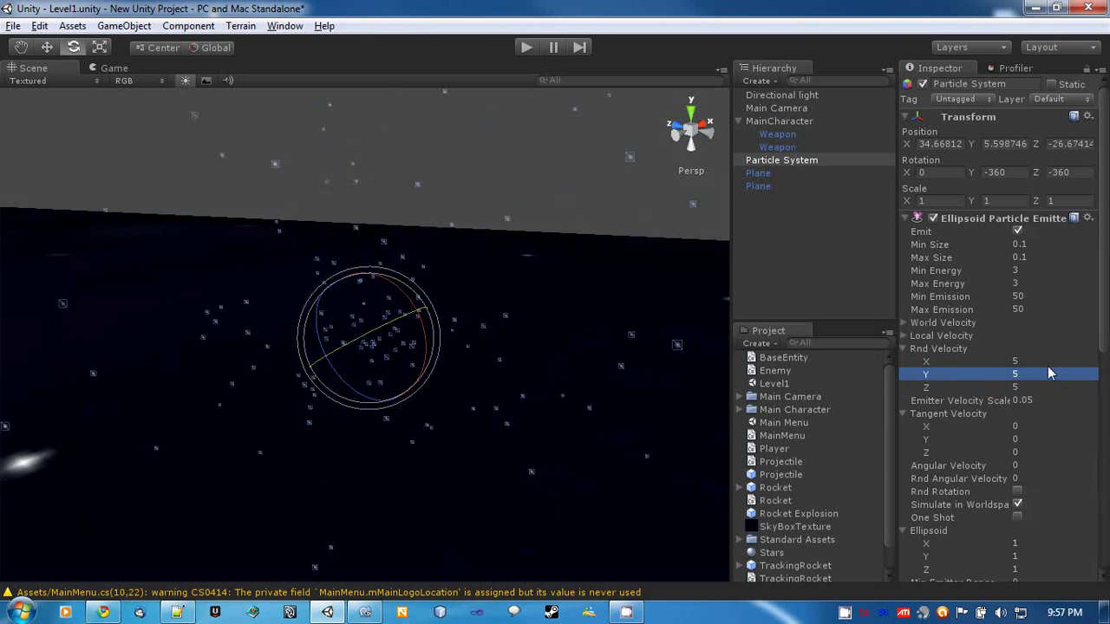
{"action": "left_click_drag", "start_coordinate": [1025, 387], "coordinate": [941, 384]}
{"action": "type", "text": "0"}
{"action": "left_click", "coordinate": [1019, 376]}
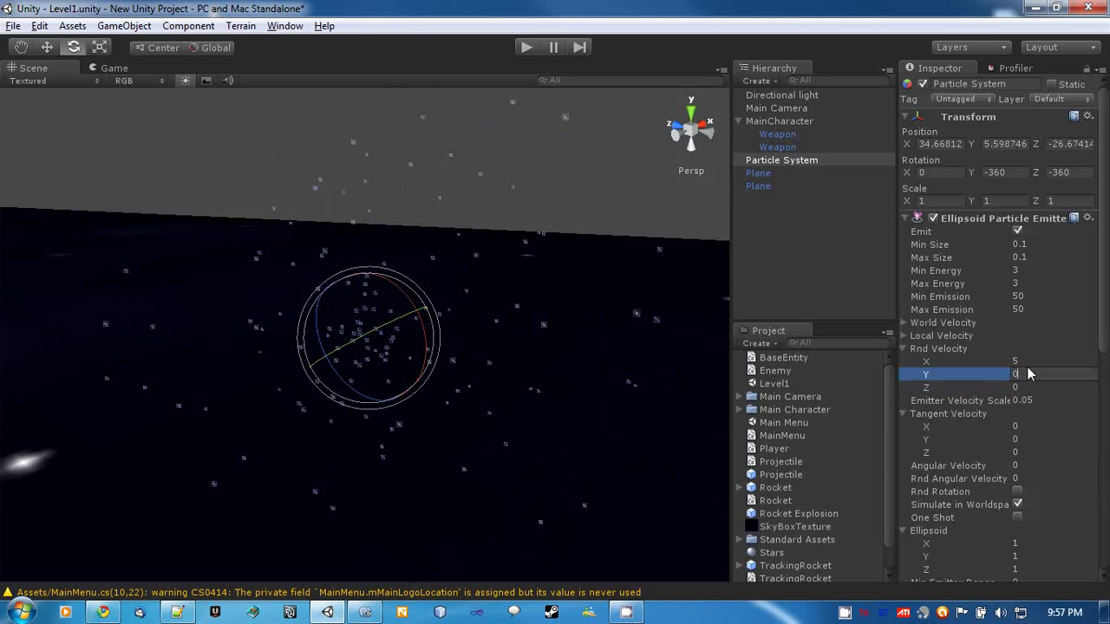
{"action": "left_click", "coordinate": [1026, 364]}
{"action": "type", "text": "0"}
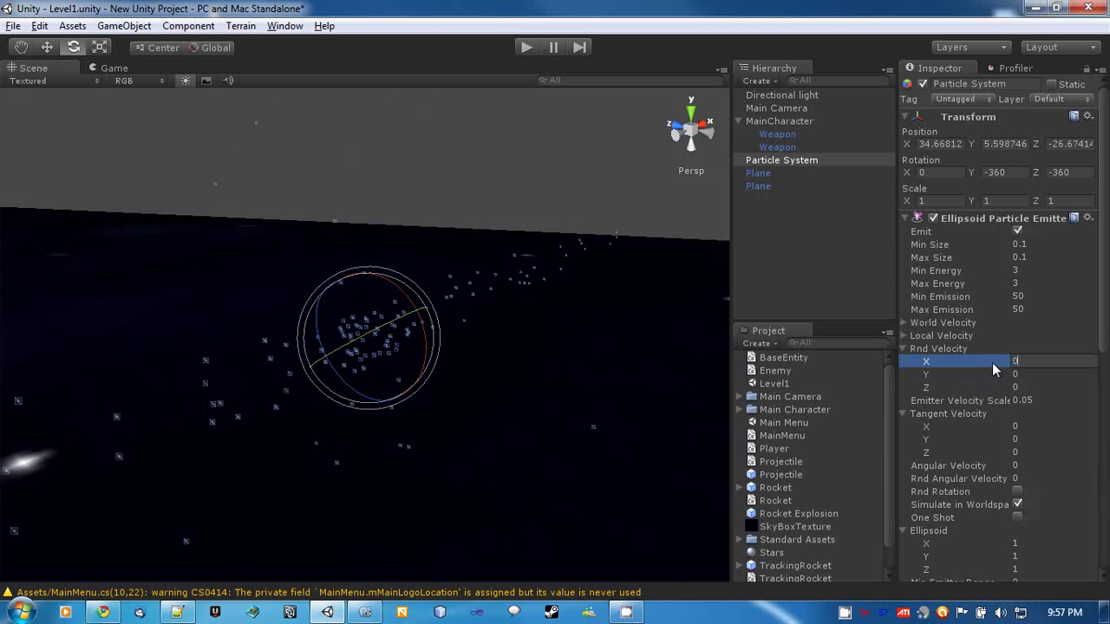
{"action": "left_click", "coordinate": [905, 349]}
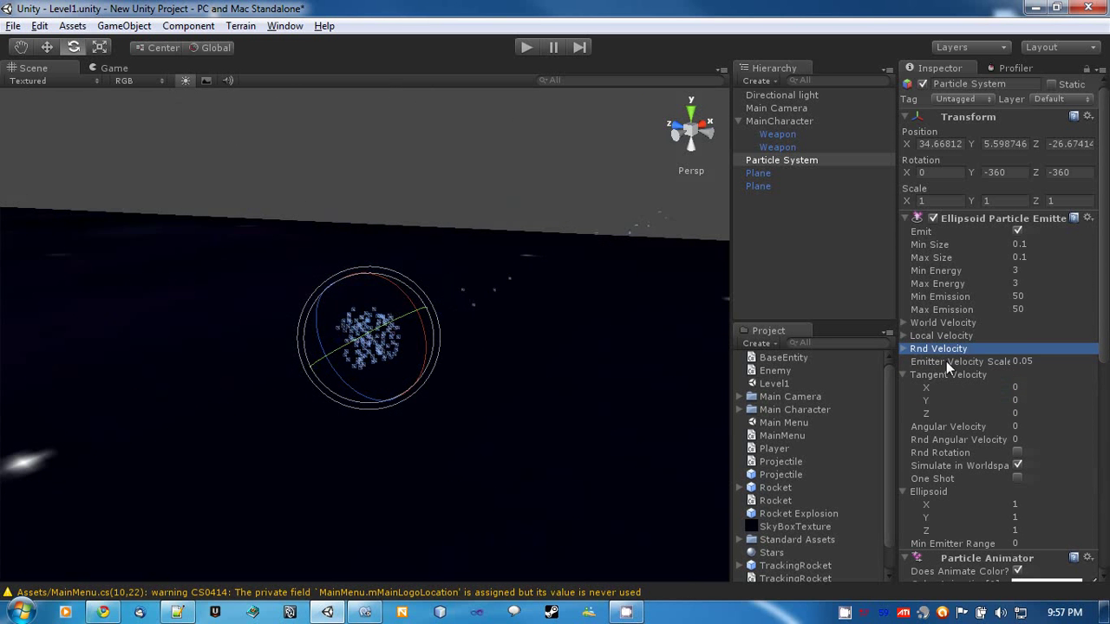
Move the particle system back and forth along the Z axis to try out the Emitter Velocity Scale, ending at about Z -28.75.
{"action": "left_click", "coordinate": [946, 361]}
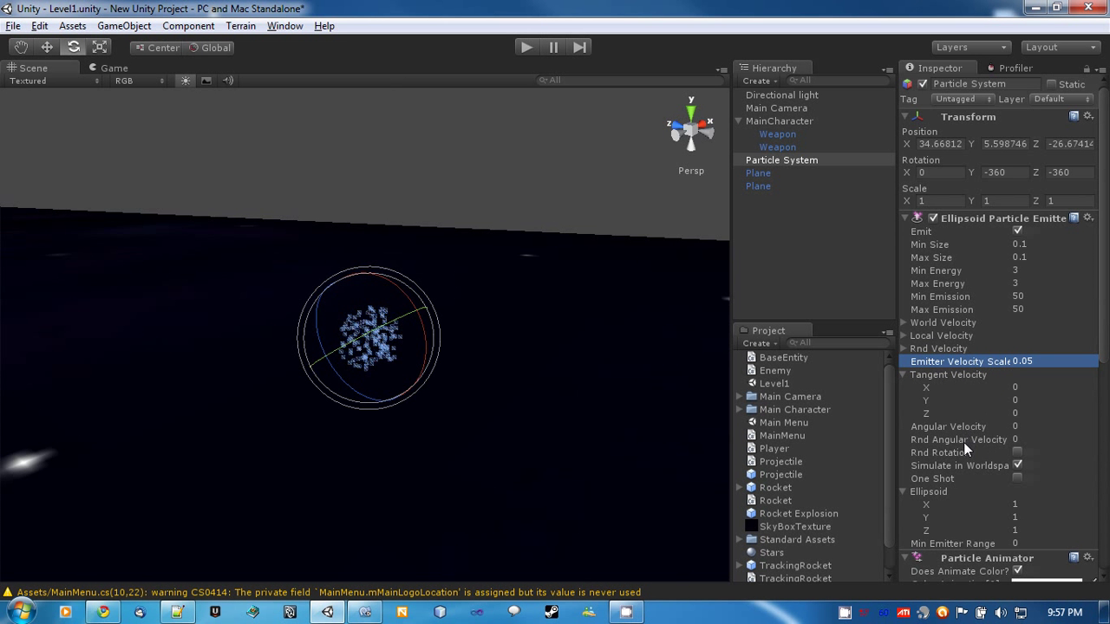
{"action": "left_click_drag", "start_coordinate": [609, 319], "coordinate": [524, 413], "text": "alt"}
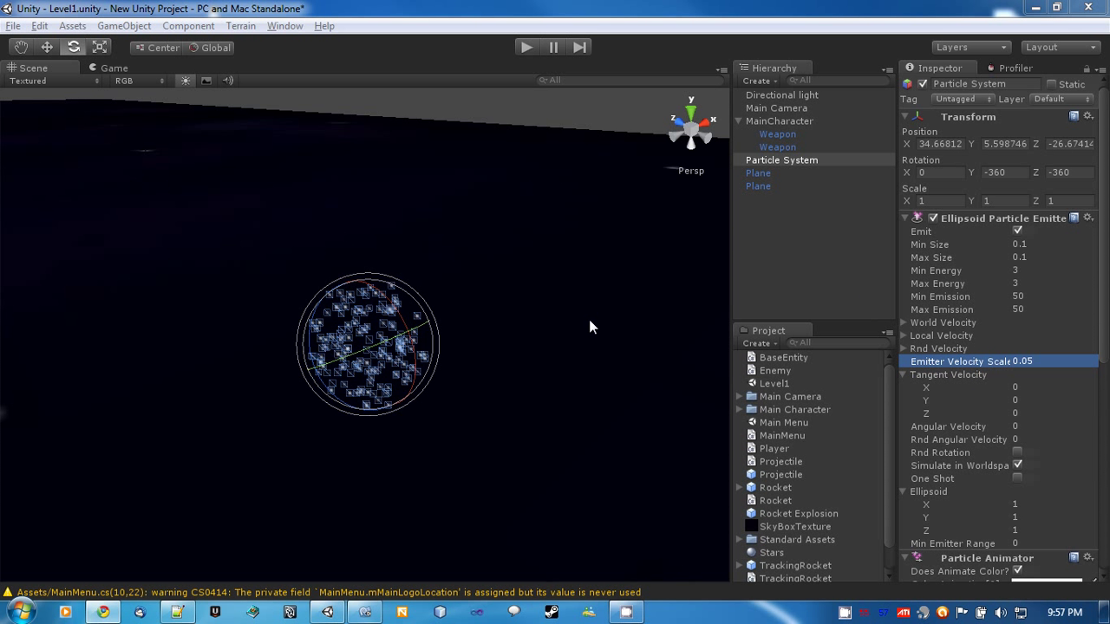
{"action": "left_click_drag", "start_coordinate": [469, 386], "coordinate": [661, 313], "text": "alt"}
{"action": "key", "text": "w"}
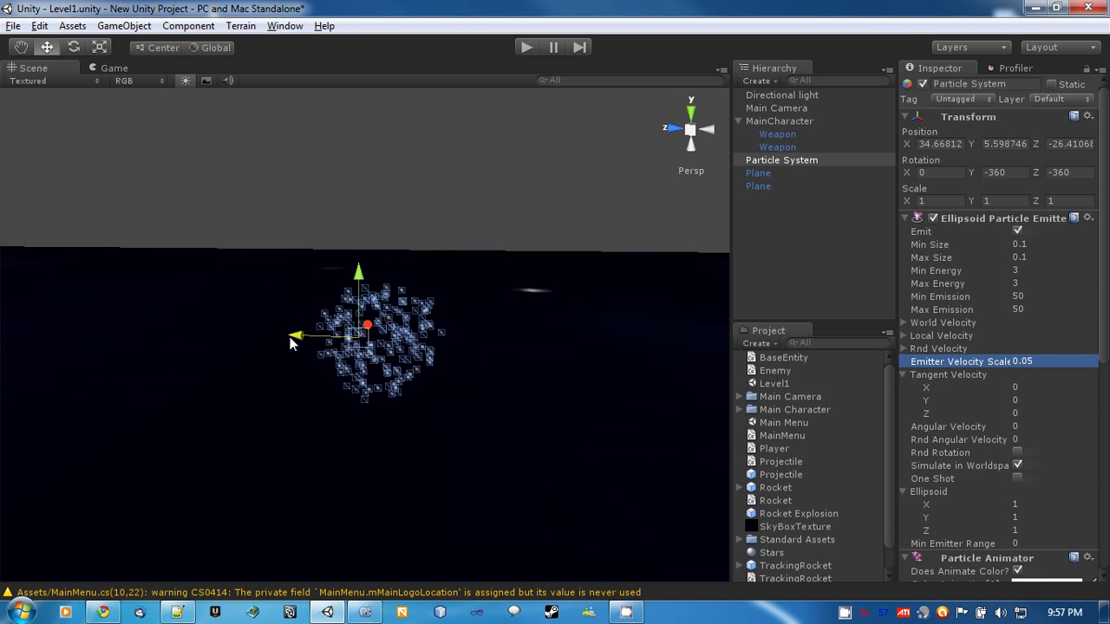
{"action": "left_click_drag", "start_coordinate": [241, 341], "coordinate": [208, 338]}
{"action": "left_click_drag", "start_coordinate": [305, 338], "coordinate": [550, 360]}
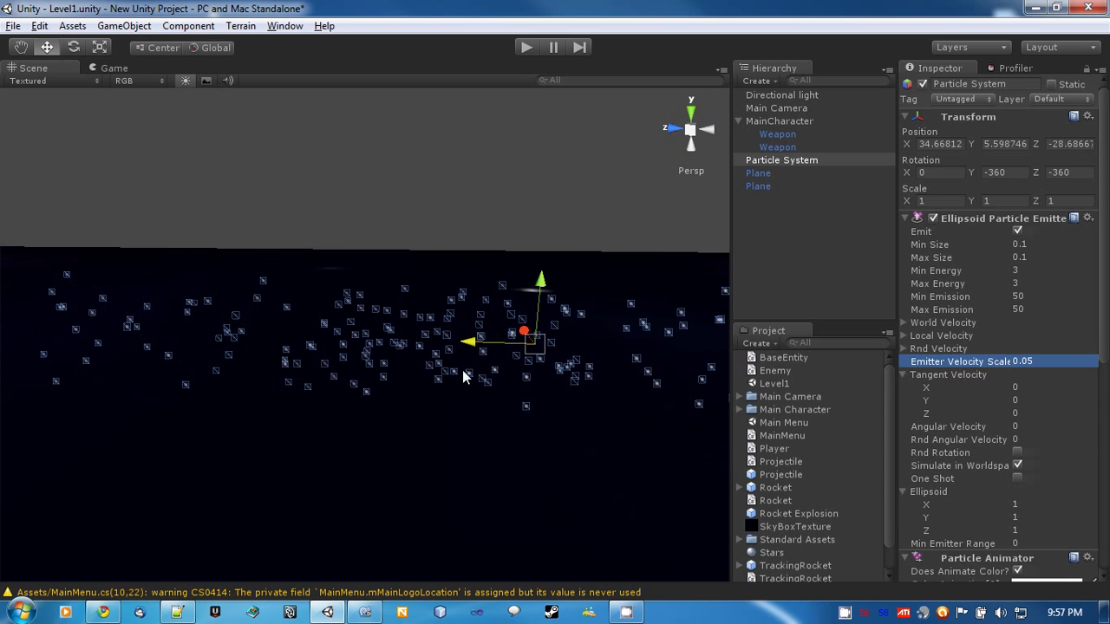
{"action": "mouse_move", "coordinate": [462, 369]}
{"action": "left_mouse_down"}
{"action": "mouse_move", "coordinate": [577, 378]}
{"action": "mouse_move", "coordinate": [443, 374]}
{"action": "left_mouse_up"}
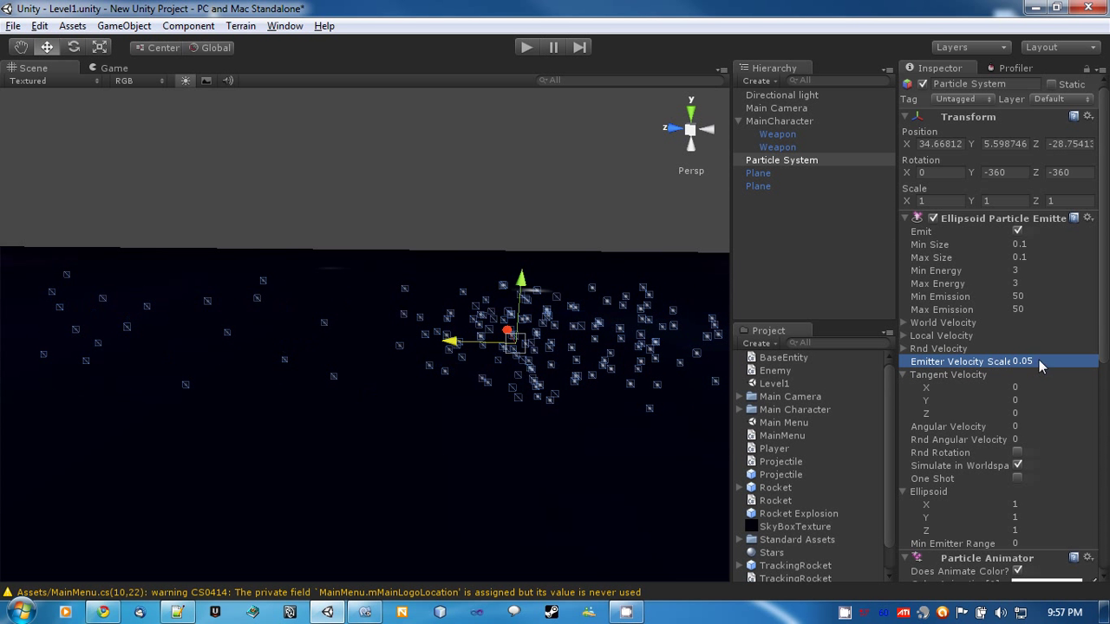
Set the Emitter Velocity Scale to 7 and move the particle system back and forth along the Z axis.
{"action": "type", "text": "7"}
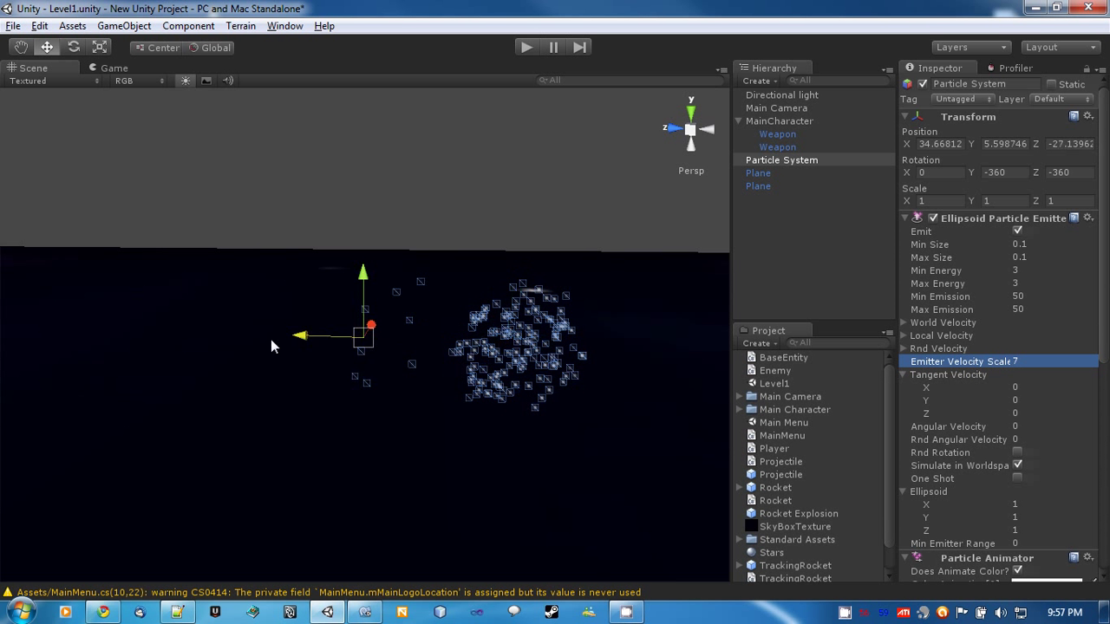
{"action": "left_click_drag", "start_coordinate": [272, 347], "coordinate": [4, 336]}
{"action": "left_click_drag", "start_coordinate": [344, 361], "coordinate": [347, 359]}
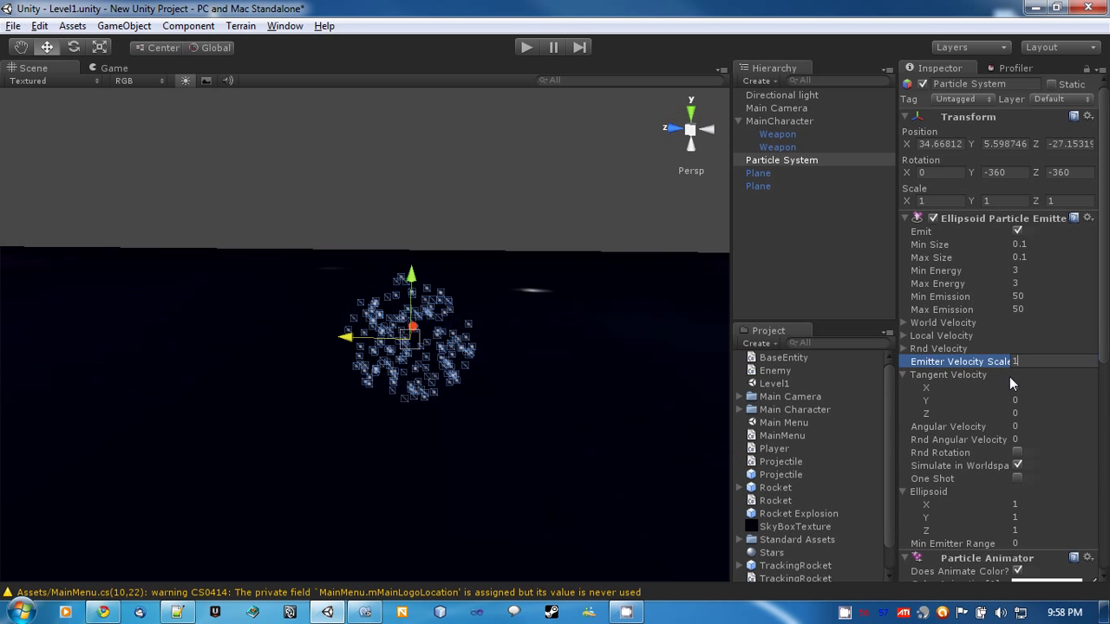
Set the Emitter Velocity Scale to 1 and move the particle system along the Z axis to about -27.62.
{"action": "key", "text": "Return"}
{"action": "left_click_drag", "start_coordinate": [524, 365], "coordinate": [645, 407], "text": "alt"}
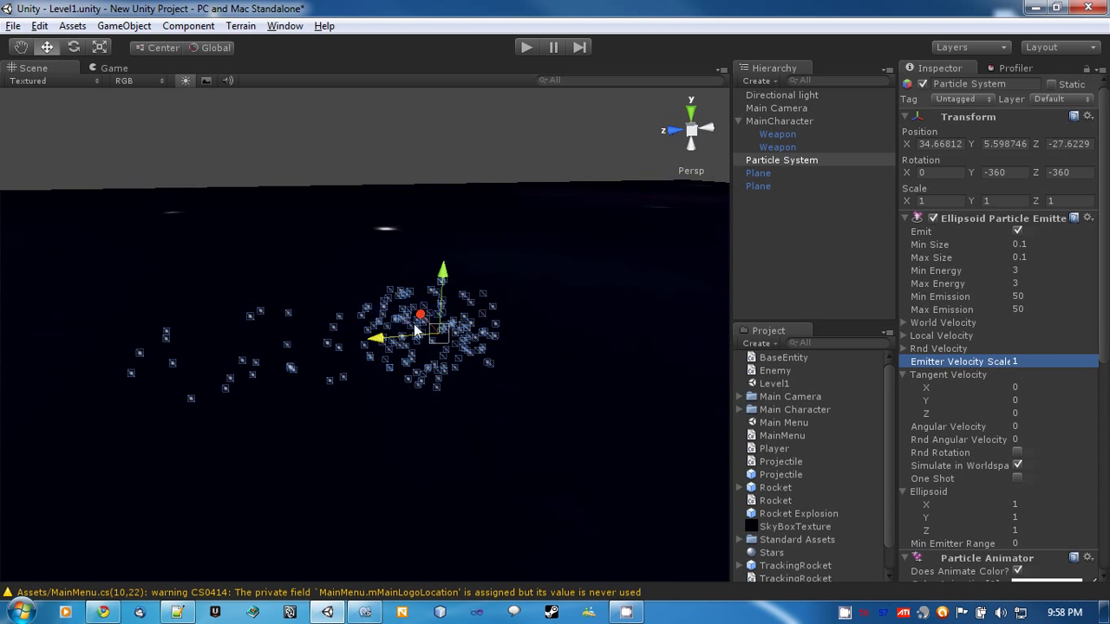
{"action": "left_click", "coordinate": [1021, 365]}
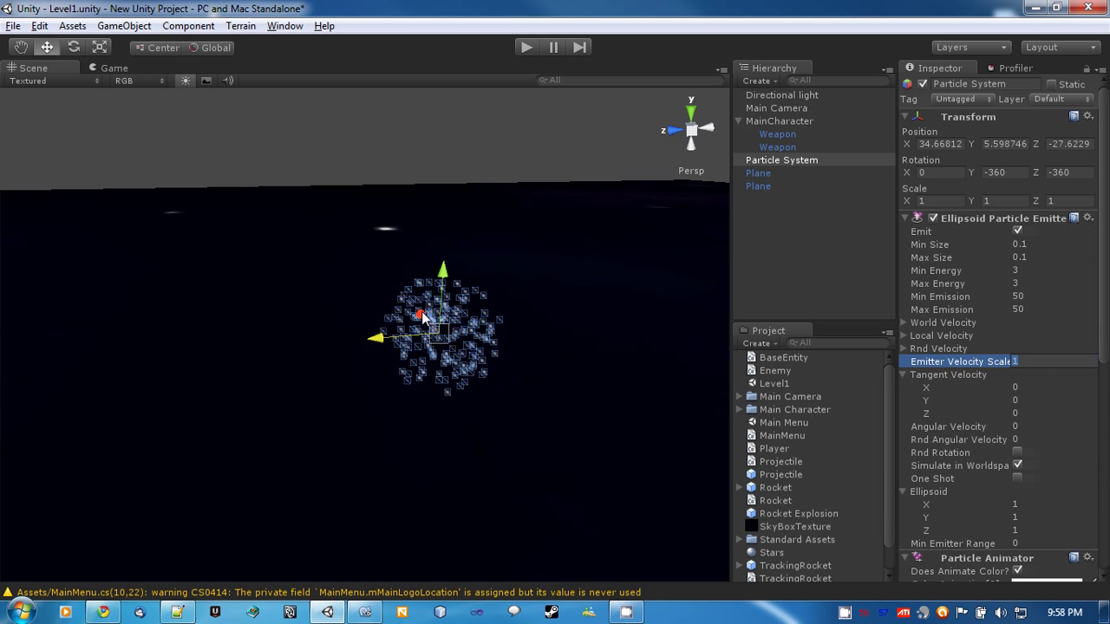
Move the particle system along the Z axis to about -27.31 and set its Emitter Velocity Scale to 0.05.
{"action": "left_click_drag", "start_coordinate": [384, 344], "coordinate": [365, 355]}
{"action": "key", "text": "Return"}
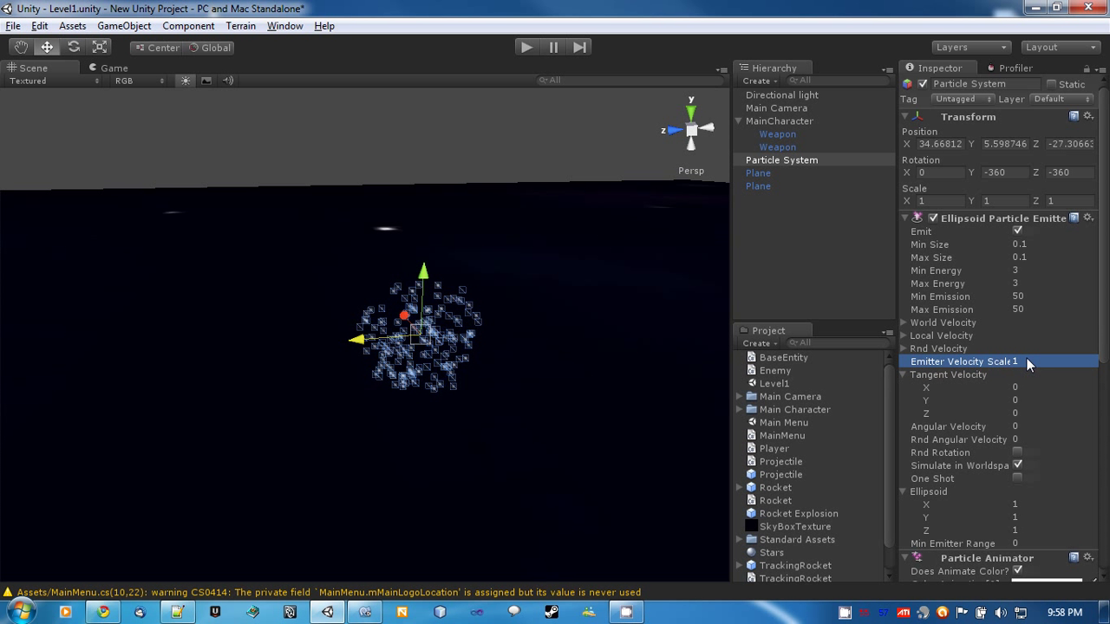
{"action": "left_click", "coordinate": [1027, 359]}
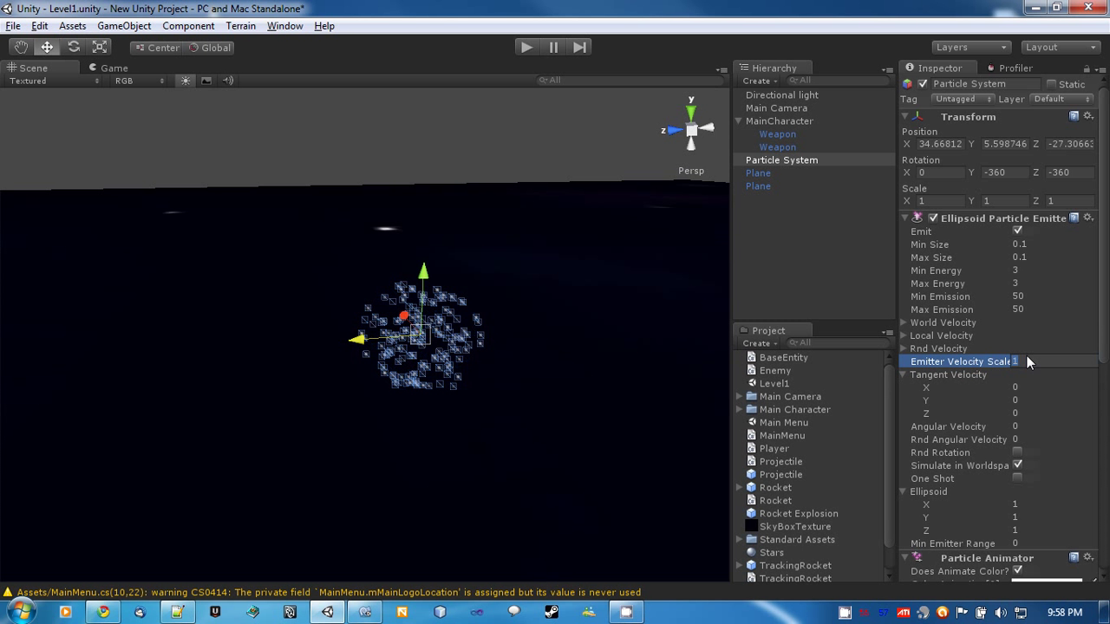
{"action": "type", "text": "0.0"}
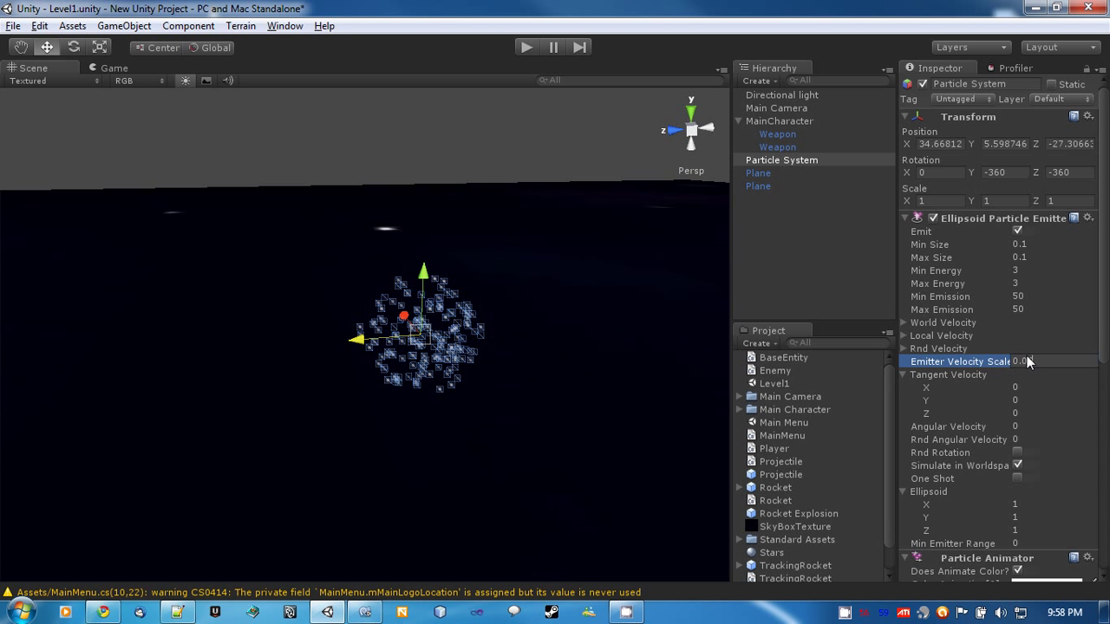
{"action": "type", "text": "5"}
{"action": "key", "text": "Return"}
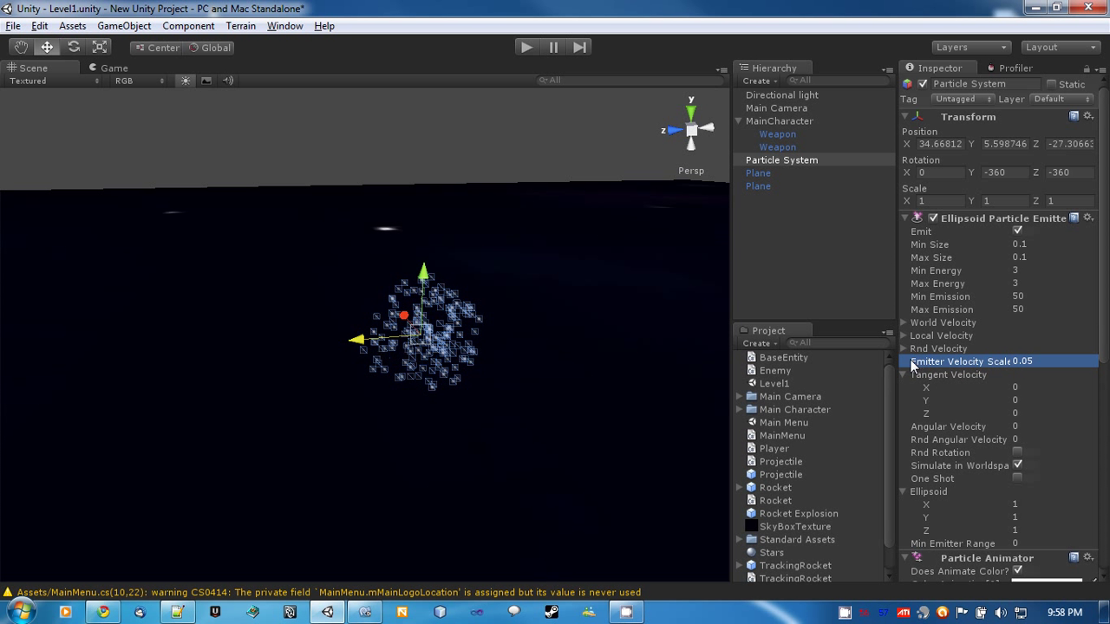
Set the emitter's Tangent Velocity X, Y and Z to 5.
{"action": "left_click_drag", "start_coordinate": [656, 368], "coordinate": [404, 295], "text": "alt"}
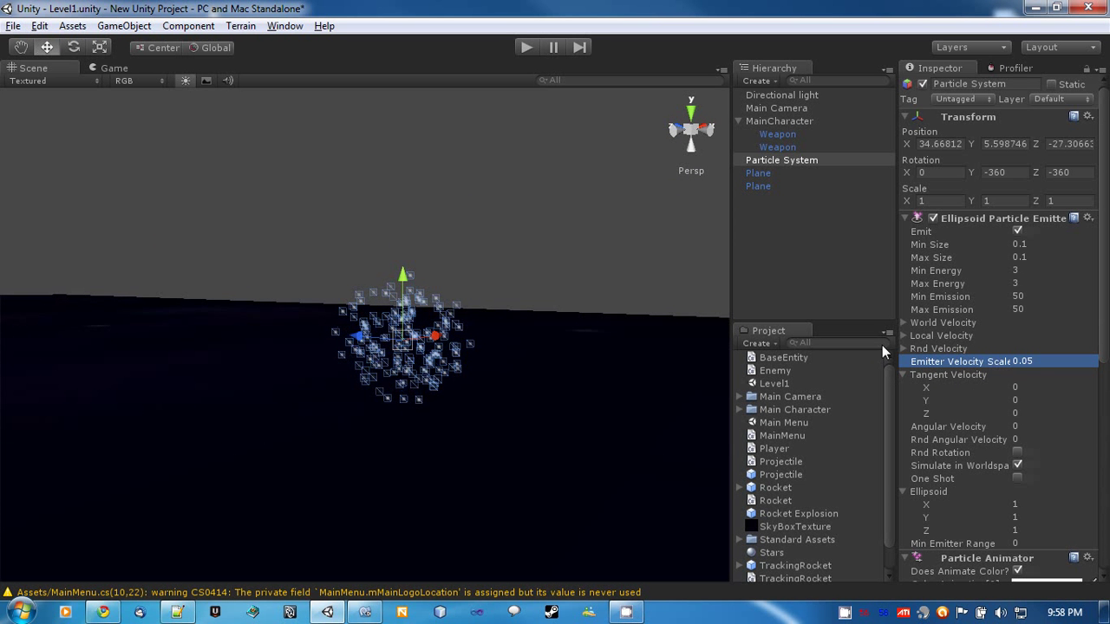
{"action": "left_click", "coordinate": [928, 388]}
{"action": "left_click", "coordinate": [929, 401]}
{"action": "left_click", "coordinate": [928, 414]}
{"action": "left_click_drag", "start_coordinate": [645, 431], "coordinate": [497, 411], "text": "alt"}
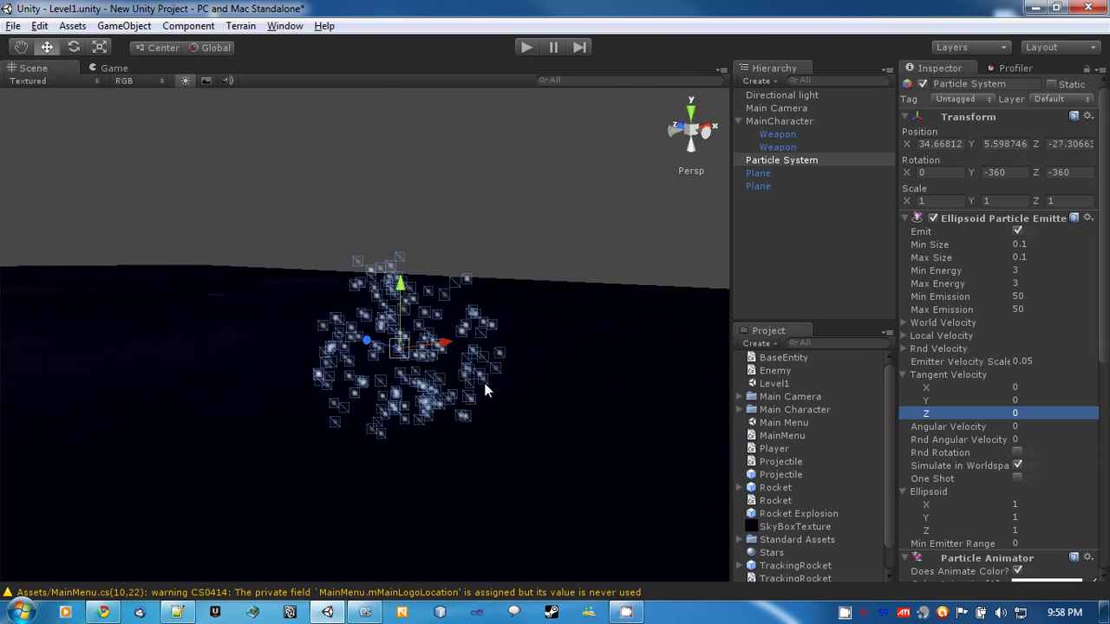
{"action": "left_click", "coordinate": [986, 387]}
{"action": "type", "text": "5"}
{"action": "left_click", "coordinate": [976, 401]}
{"action": "type", "text": "5"}
{"action": "left_click", "coordinate": [1035, 414]}
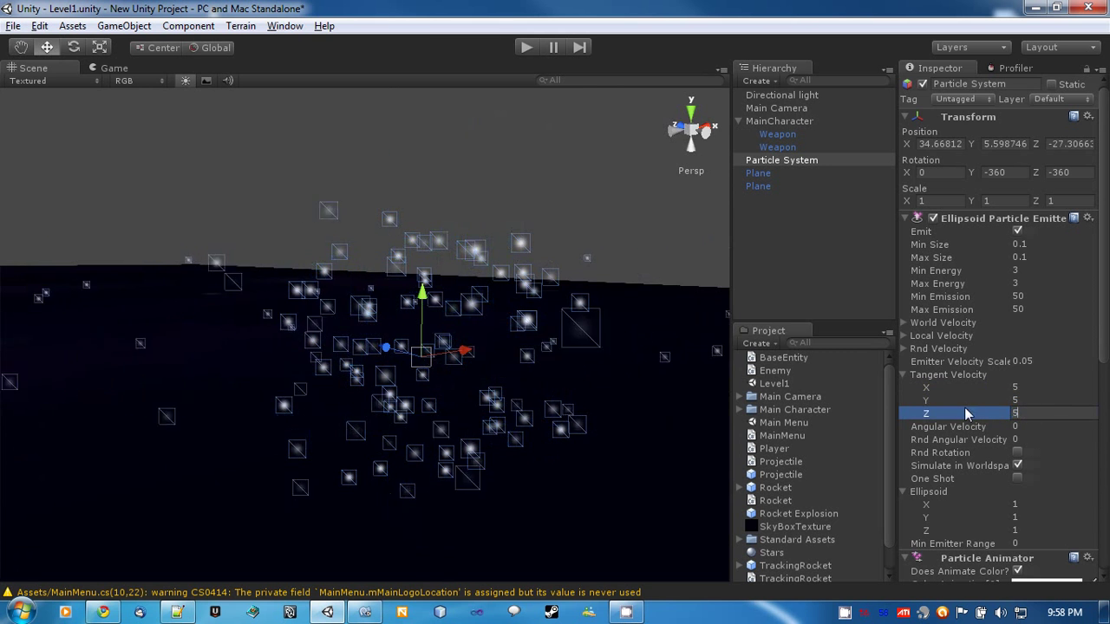
{"action": "type", "text": "5"}
Reset the emitter's Tangent Velocity Z, Y and X to 0.
{"action": "left_click_drag", "start_coordinate": [487, 395], "coordinate": [555, 390], "text": "alt"}
{"action": "left_click", "coordinate": [1021, 412]}
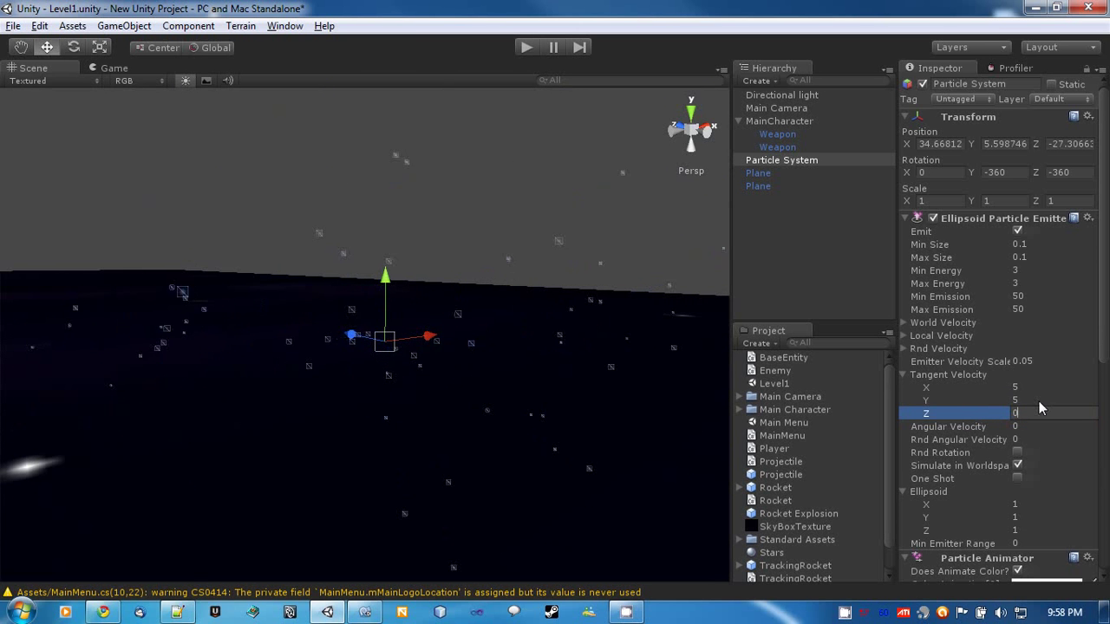
{"action": "left_click_drag", "start_coordinate": [1037, 401], "coordinate": [980, 385]}
{"action": "type", "text": "0."}
{"action": "type", "text": "0"}
{"action": "key", "text": "Return"}
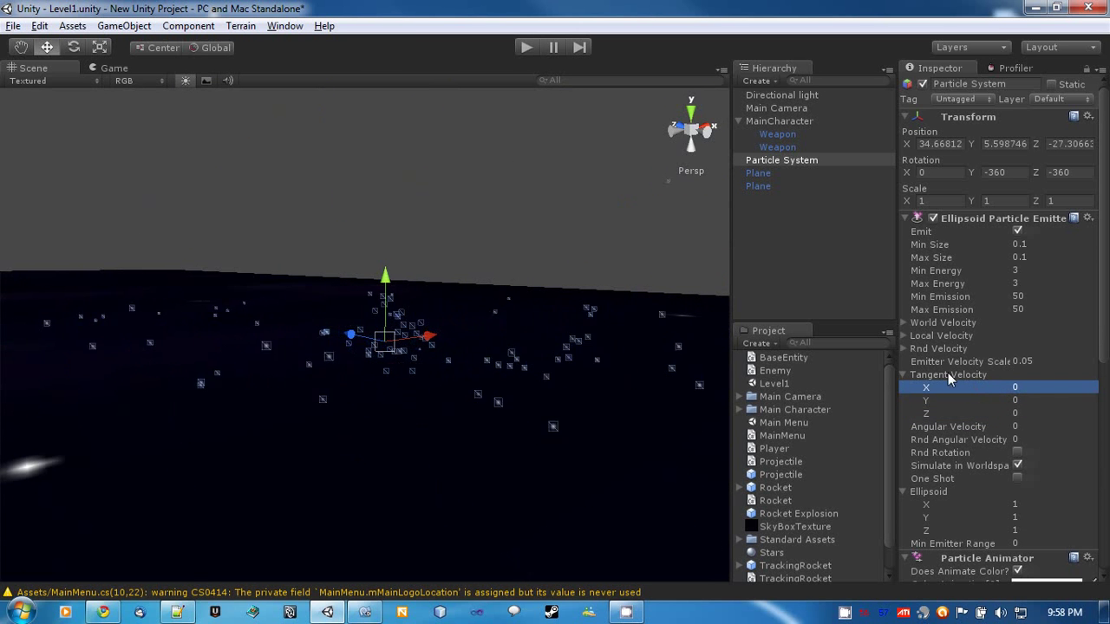
Try out an Angular Velocity of 810 on the emitter and reset it to 0.
{"action": "scroll", "coordinate": [500, 392], "scroll_direction": "up", "scroll_amount": 8}
{"action": "middle_click_drag", "start_coordinate": [547, 371], "coordinate": [489, 321]}
{"action": "left_click", "coordinate": [978, 427]}
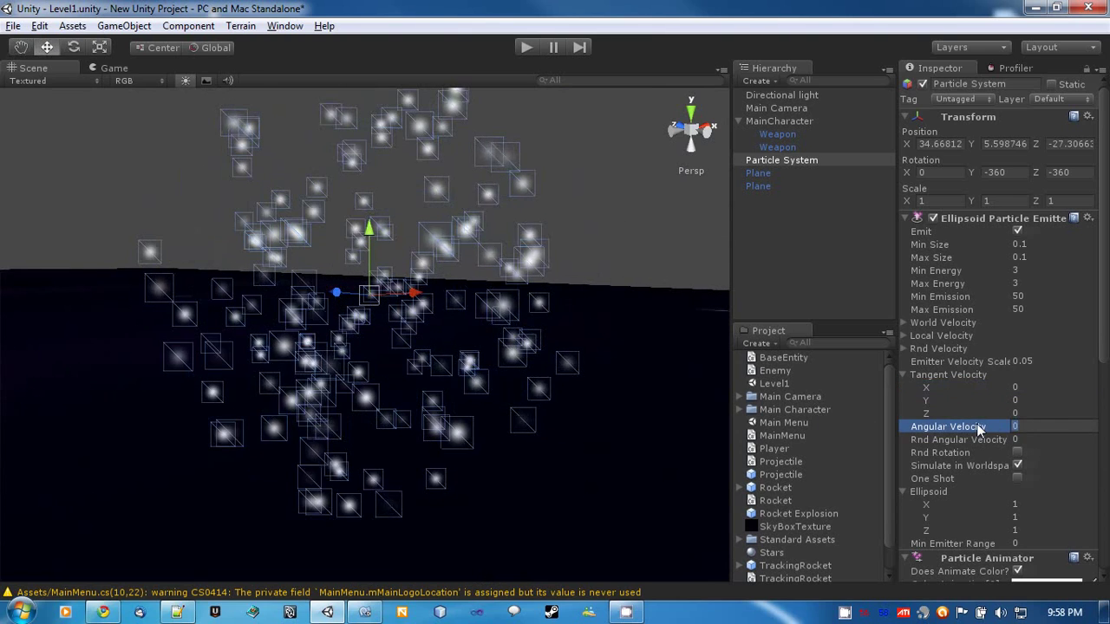
{"action": "type", "text": "810"}
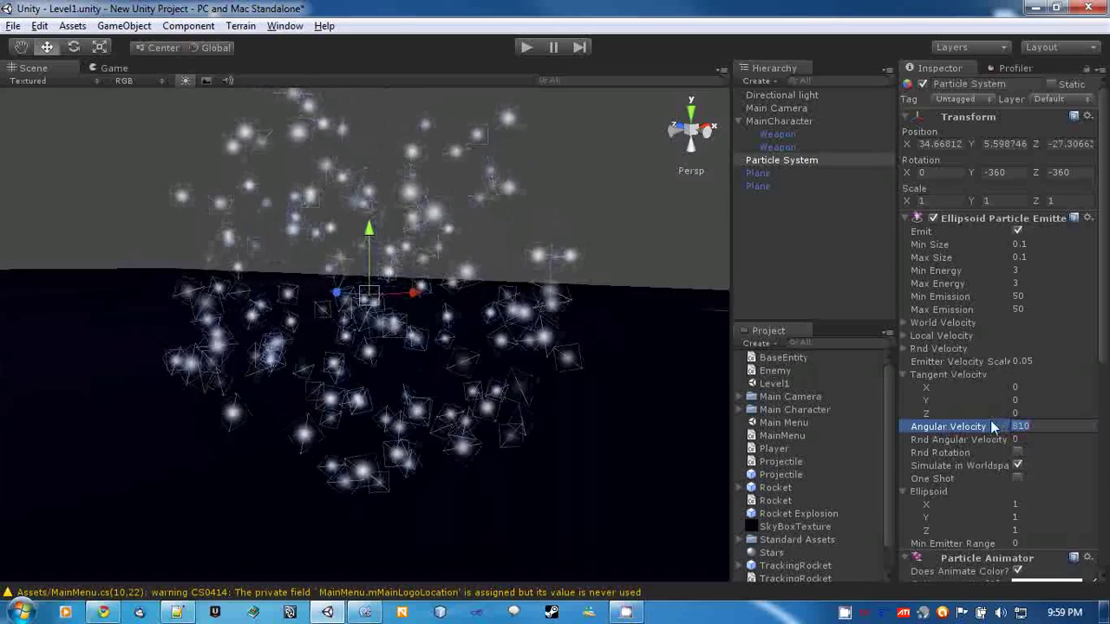
{"action": "type", "text": "0"}
Try out a Rnd Angular Velocity of 360 on the emitter and reset it to 0.
{"action": "left_click", "coordinate": [1037, 442]}
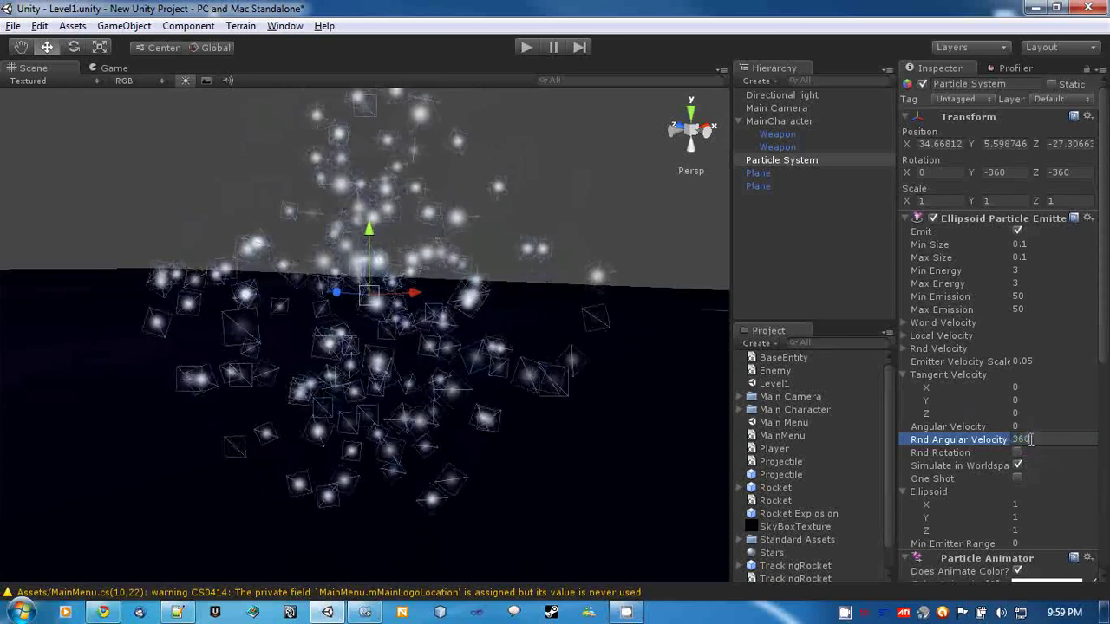
{"action": "left_click_drag", "start_coordinate": [1030, 440], "coordinate": [1011, 440]}
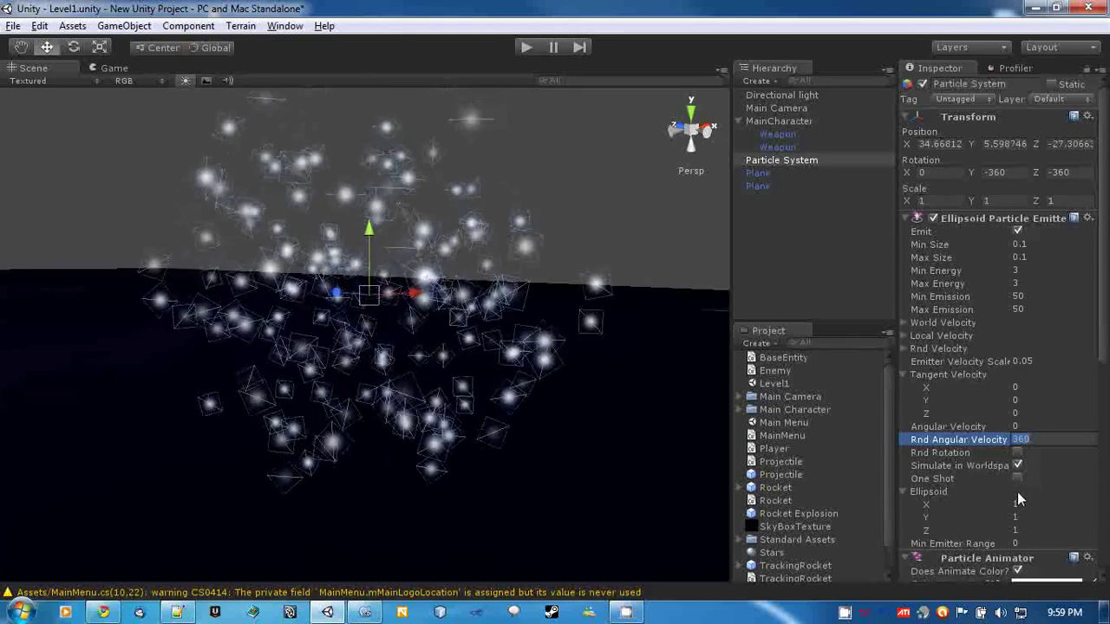
{"action": "type", "text": "0"}
{"action": "key", "text": "Return"}
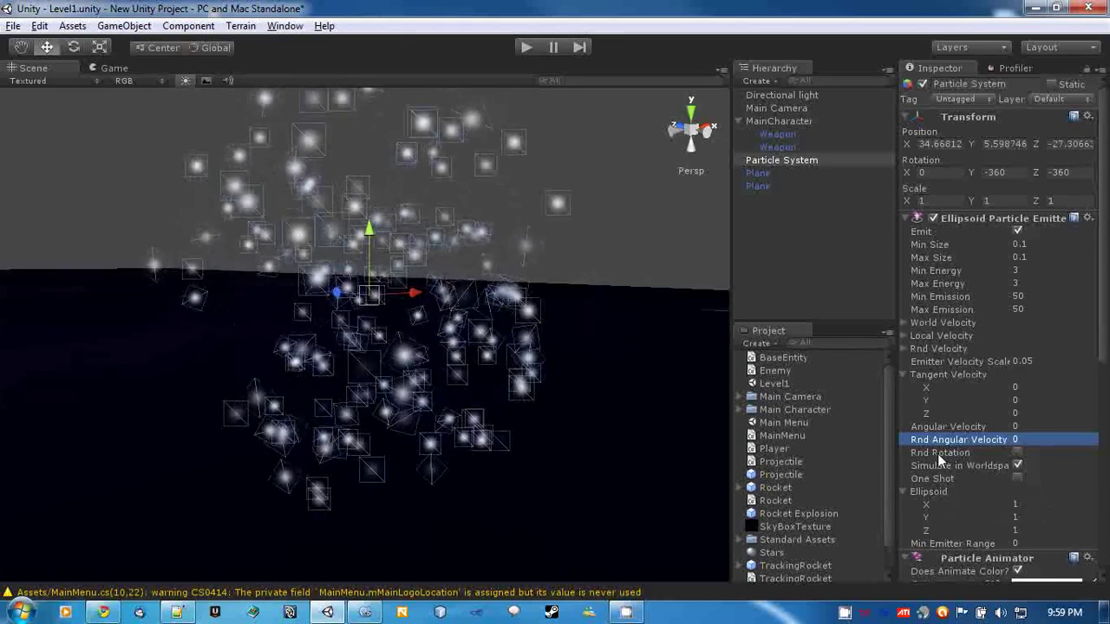
Enable Rnd Rotation, examine the particles' orientation up close, and disable it again.
{"action": "left_click", "coordinate": [1017, 452]}
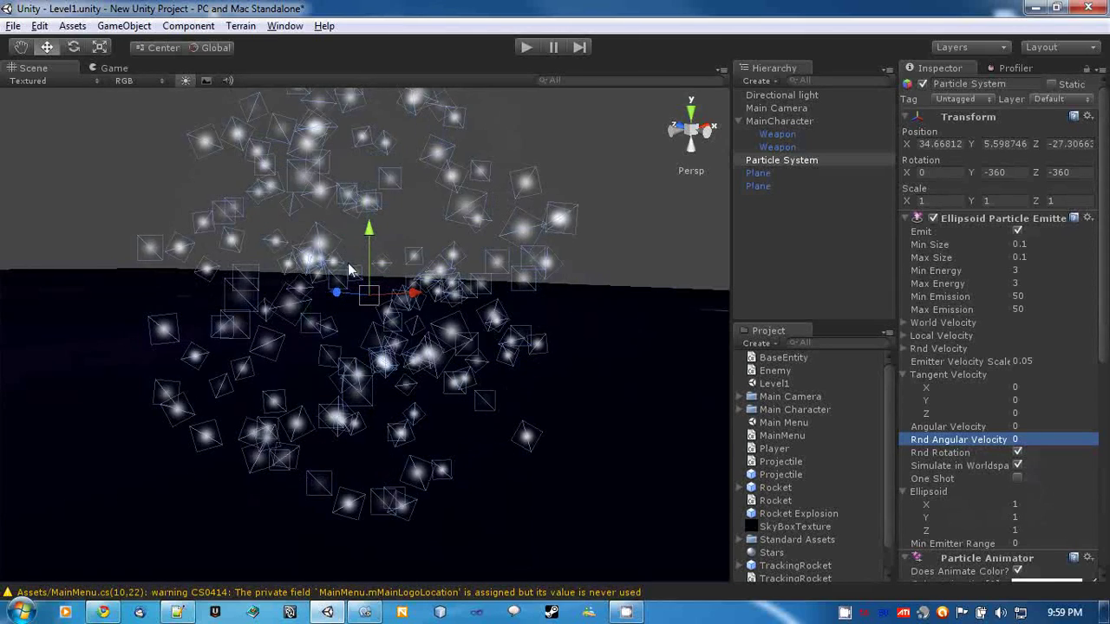
{"action": "scroll", "coordinate": [342, 330], "scroll_direction": "up", "scroll_amount": 5}
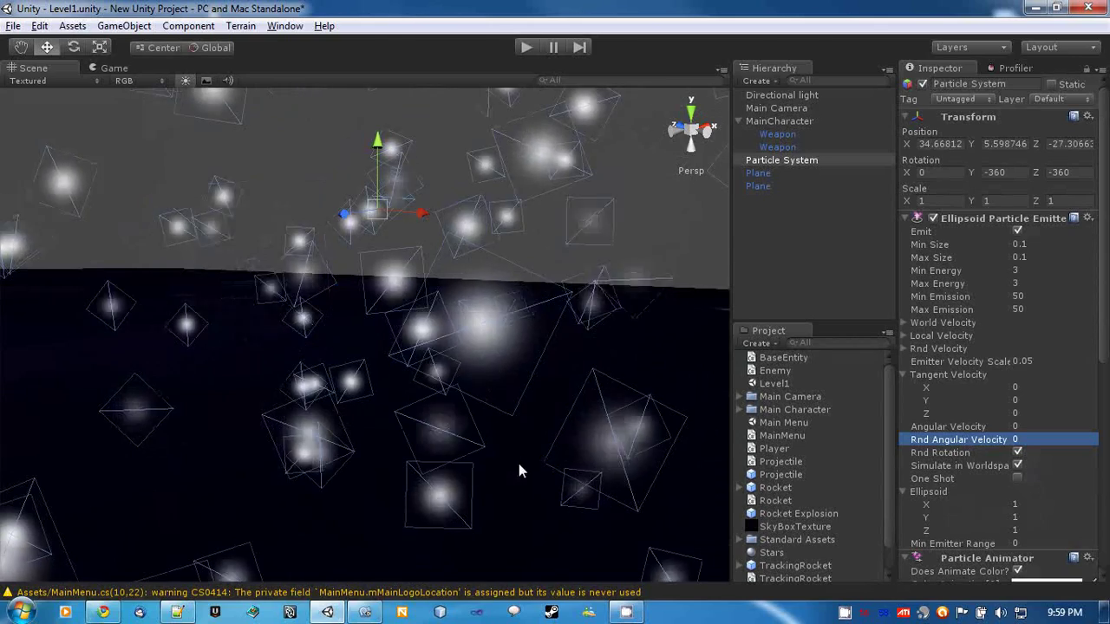
{"action": "scroll", "coordinate": [518, 471], "scroll_direction": "down", "scroll_amount": 5}
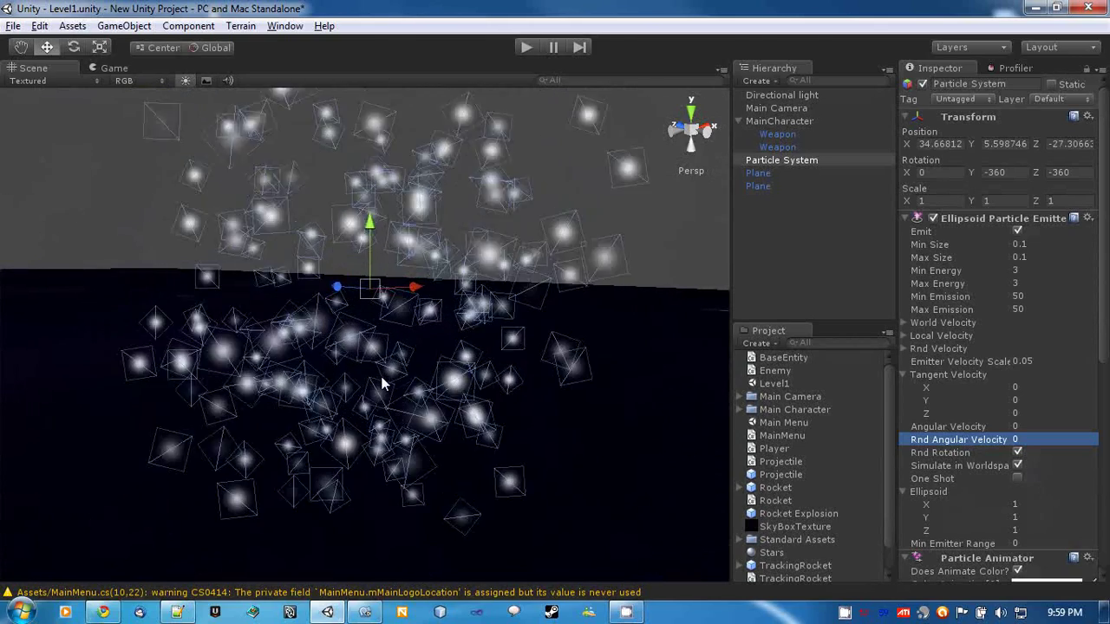
{"action": "left_click", "coordinate": [1016, 452]}
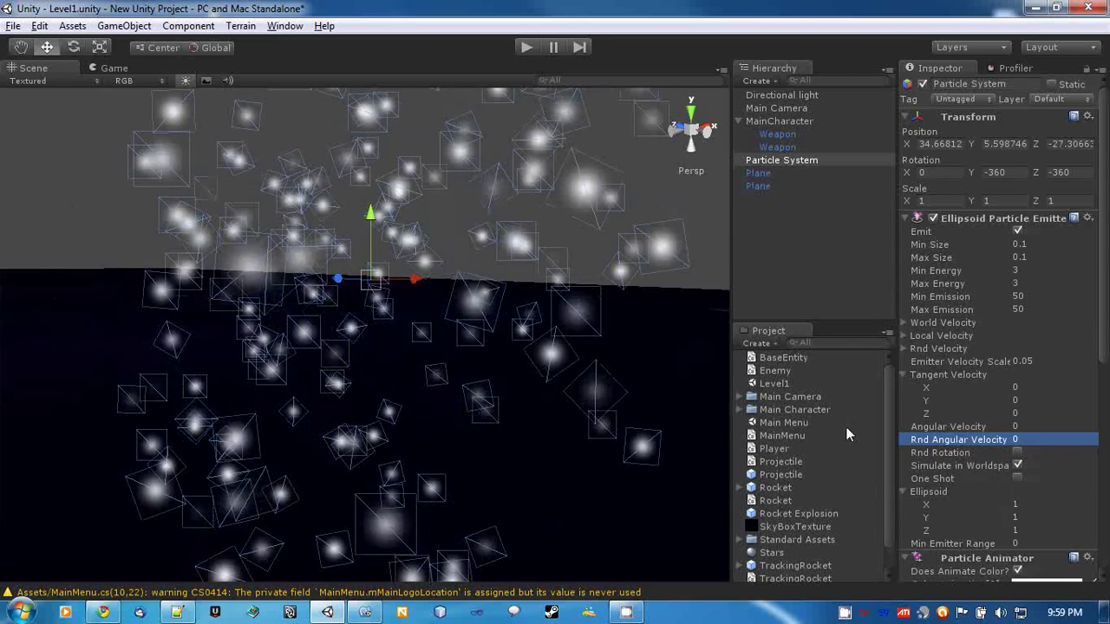
Turn Simulate in Worldspace off and back on, moving the particle system along the Z axis after each change, ending at about -28.
{"action": "scroll", "coordinate": [373, 429], "scroll_direction": "down", "scroll_amount": 5}
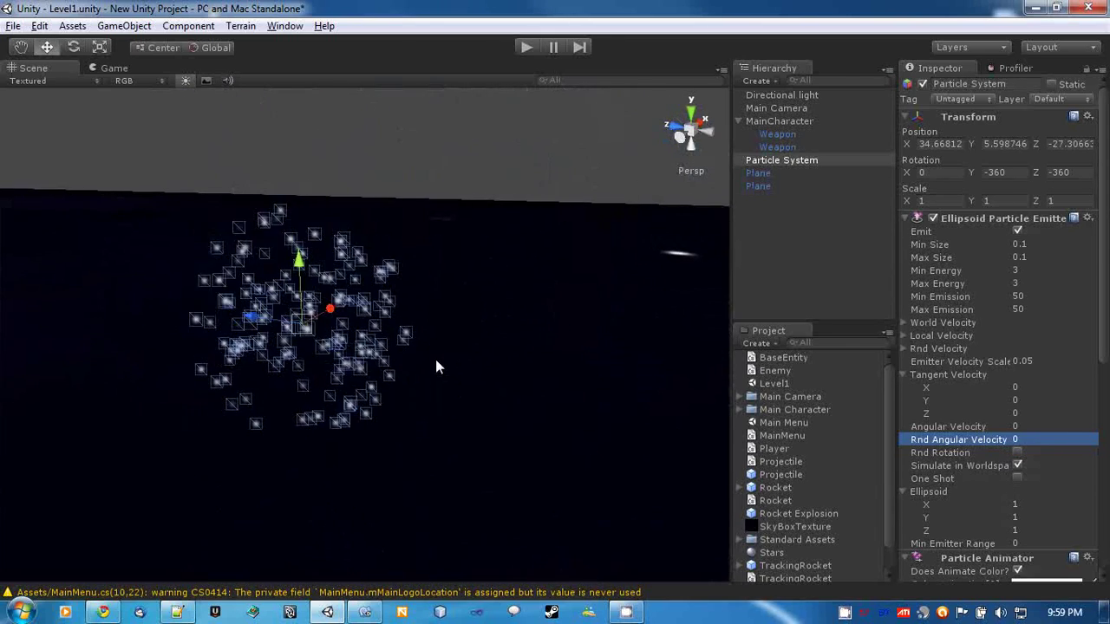
{"action": "scroll", "coordinate": [480, 389], "scroll_direction": "down", "scroll_amount": 5}
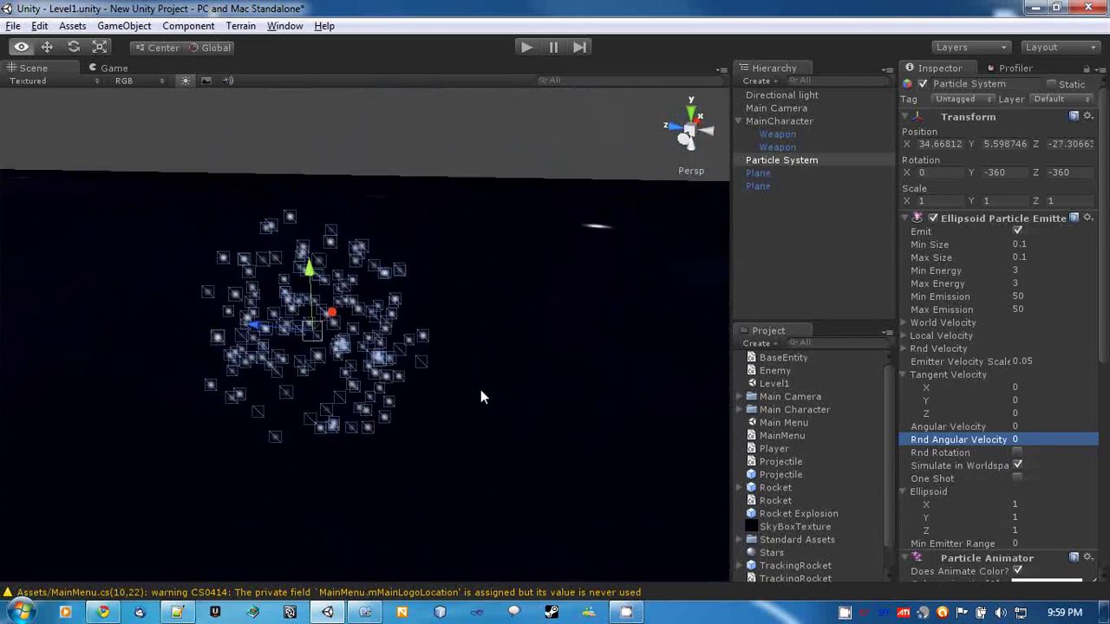
{"action": "left_click", "coordinate": [1016, 464]}
{"action": "left_click_drag", "start_coordinate": [280, 324], "coordinate": [329, 362]}
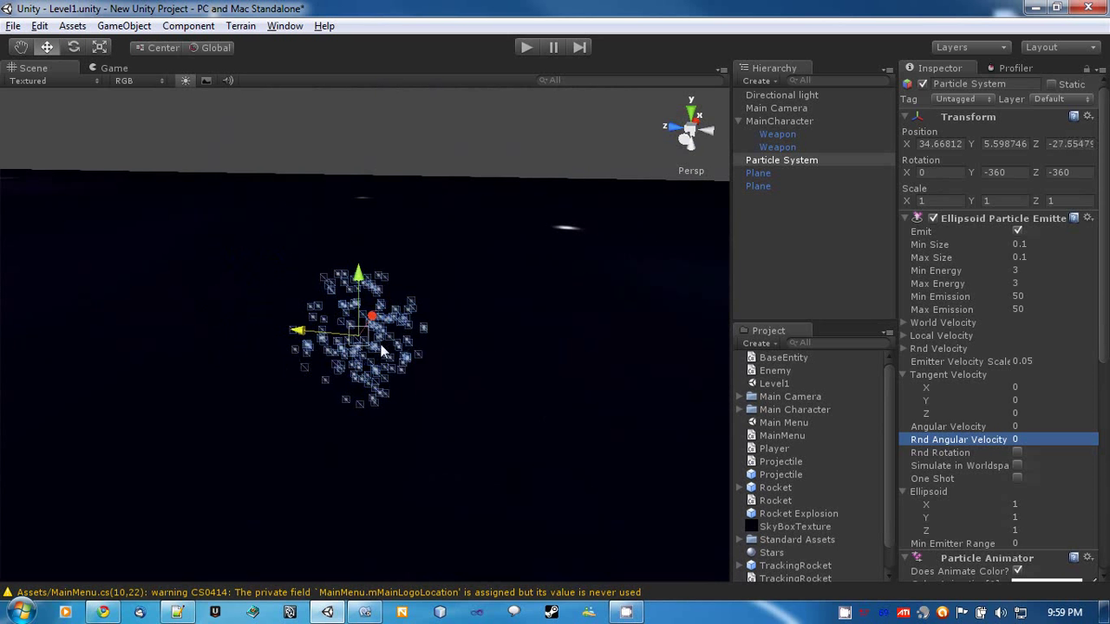
{"action": "left_click", "coordinate": [1016, 464]}
{"action": "left_click_drag", "start_coordinate": [325, 354], "coordinate": [384, 334]}
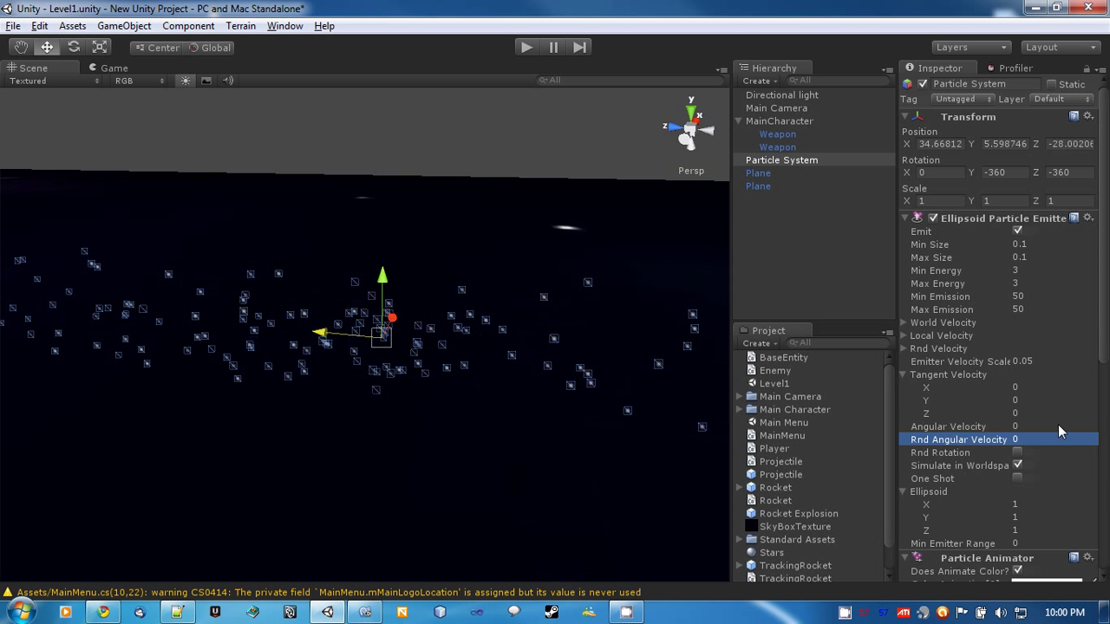
Disable Simulate in Worldspace, move the particle system along the Z axis to about -27.85, and enable the option again.
{"action": "left_click", "coordinate": [1018, 465]}
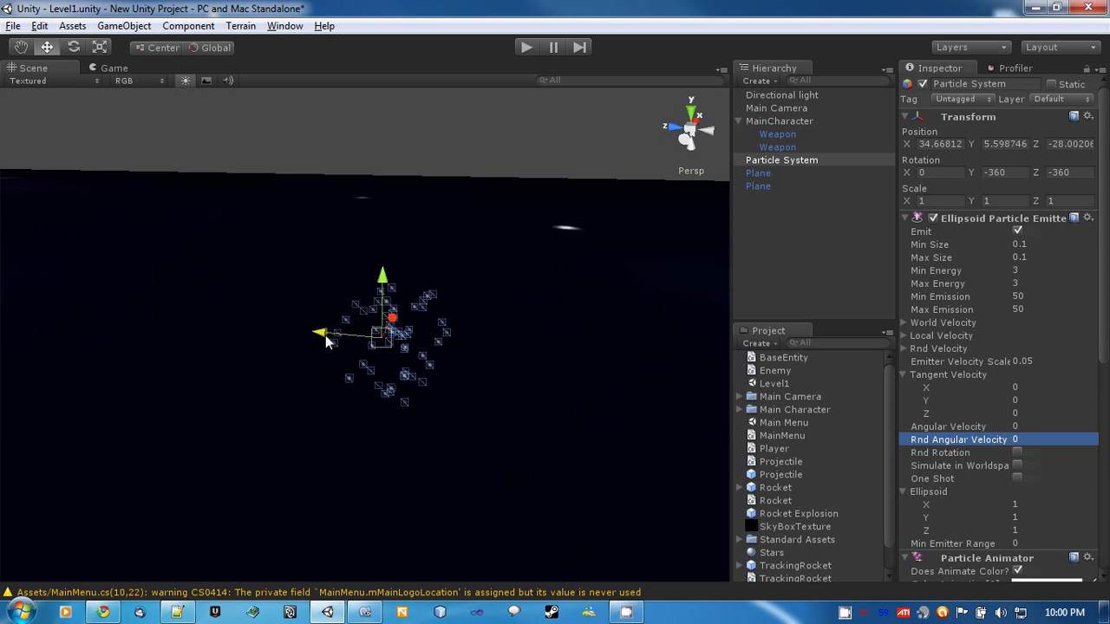
{"action": "left_click_drag", "start_coordinate": [322, 335], "coordinate": [308, 376]}
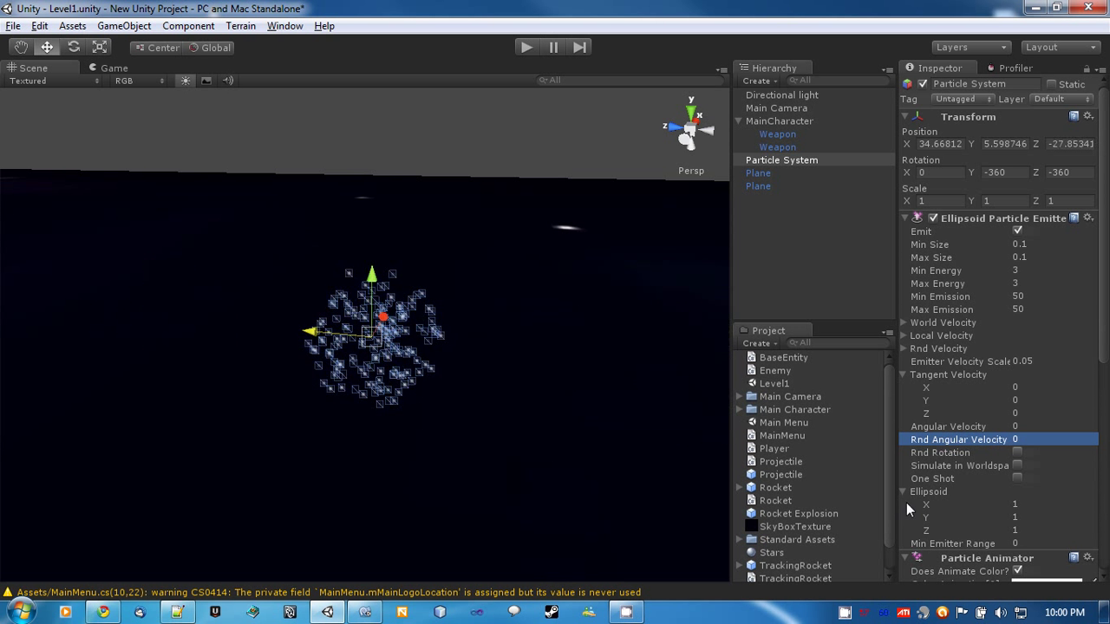
{"action": "left_click", "coordinate": [1017, 466]}
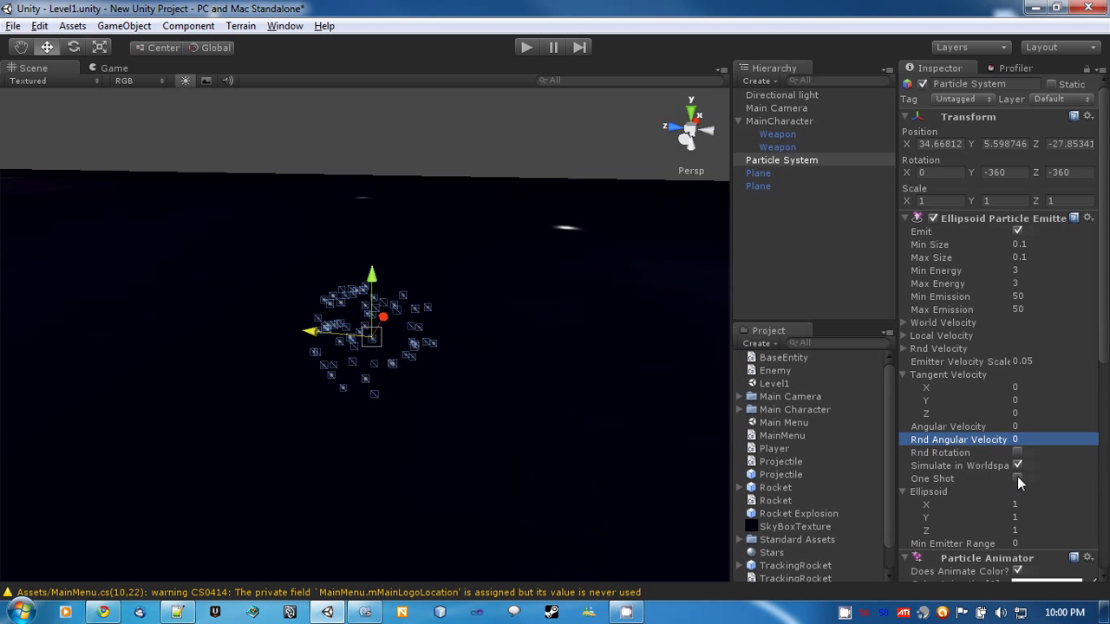
Enable One Shot on the emitter, watch the particle bursts, and disable it again.
{"action": "left_click", "coordinate": [1018, 477]}
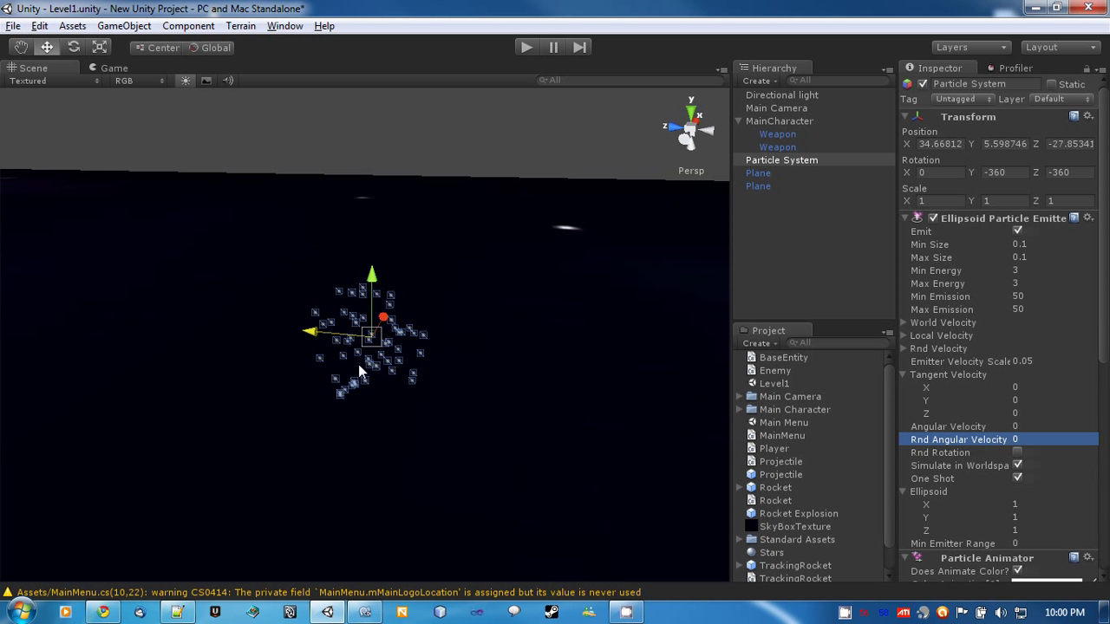
{"action": "mouse_move", "coordinate": [401, 362]}
{"action": "left_mouse_down", "text": "alt"}
{"action": "mouse_move", "coordinate": [350, 308]}
{"action": "mouse_move", "coordinate": [409, 345]}
{"action": "left_mouse_up", "text": "alt"}
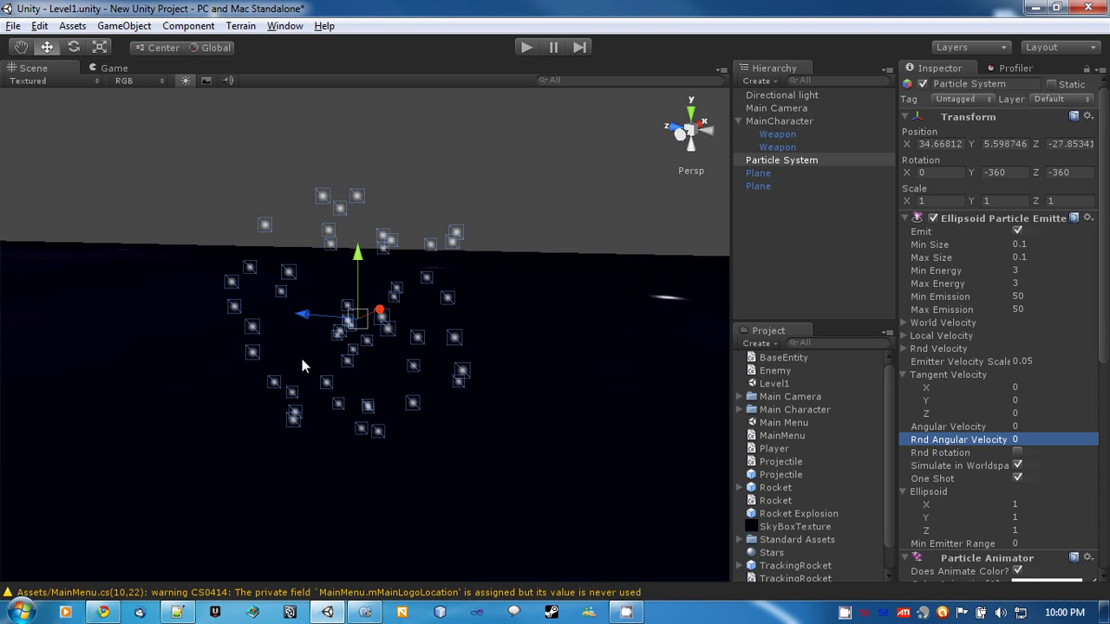
Set the emitter's Ellipsoid X, Y and Z sizes to 0.
{"action": "left_click", "coordinate": [930, 489]}
{"action": "scroll", "coordinate": [919, 433], "scroll_direction": "down", "scroll_amount": 3}
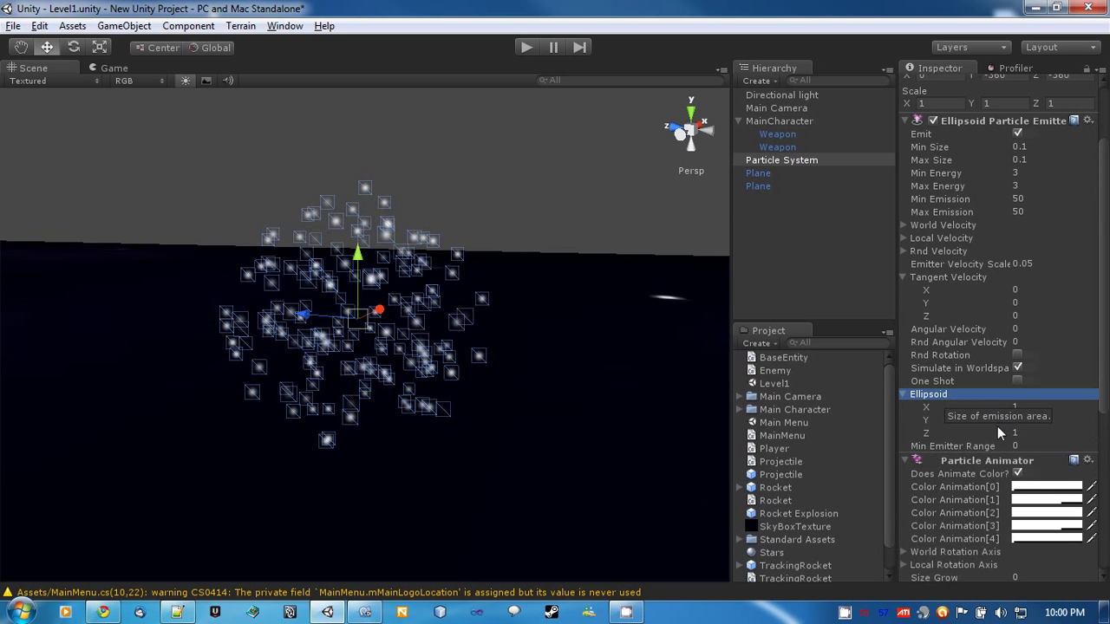
{"action": "left_click", "coordinate": [1023, 405]}
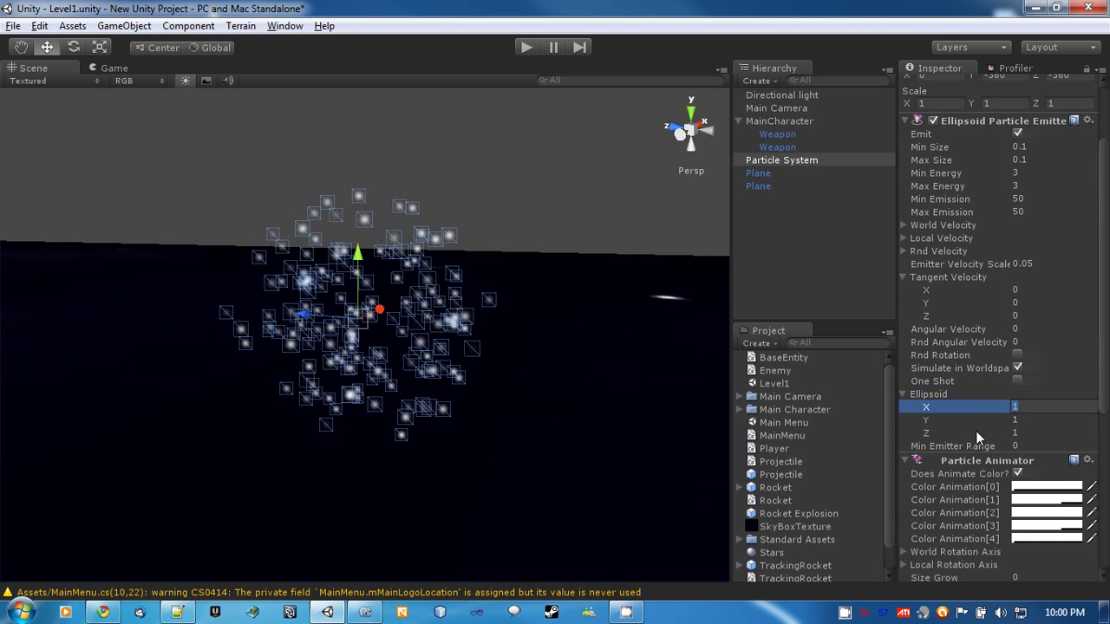
{"action": "type", "text": "0"}
{"action": "left_click", "coordinate": [1032, 421]}
{"action": "type", "text": "0"}
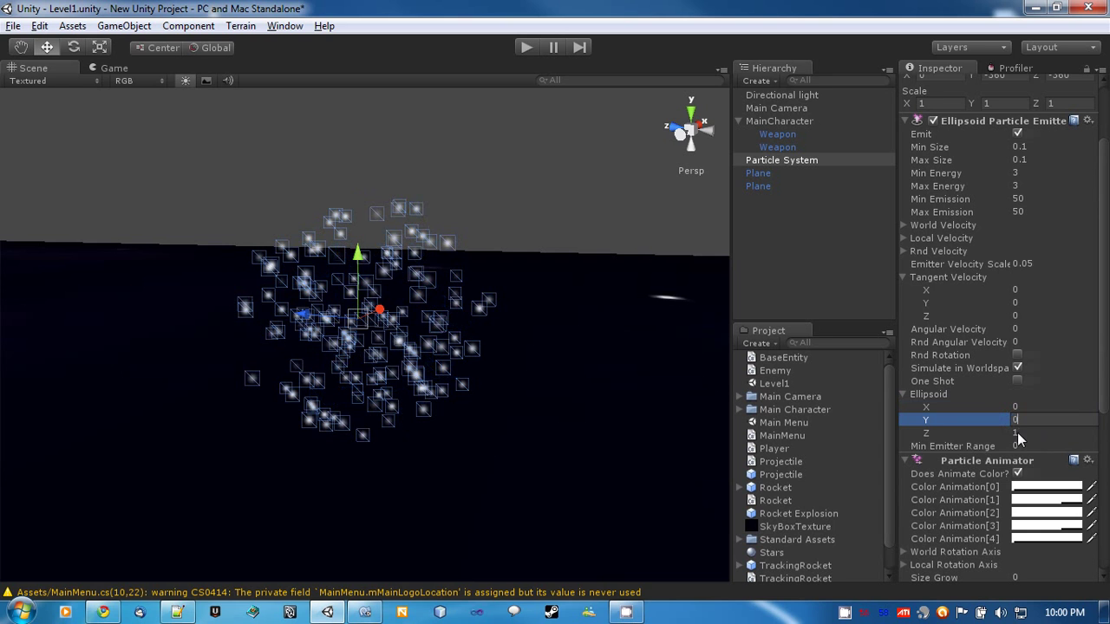
{"action": "left_click", "coordinate": [1019, 433]}
{"action": "type", "text": "0"}
{"action": "key", "text": "Return"}
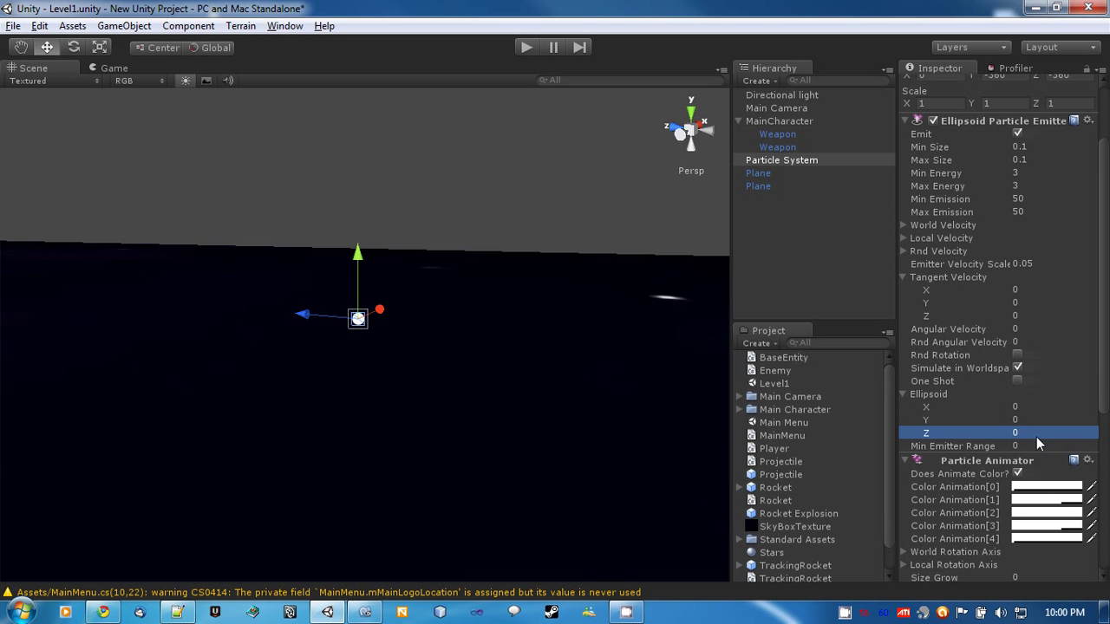
Set the emitter's Ellipsoid Z, Y and X sizes to 5.
{"action": "left_click_drag", "start_coordinate": [1026, 433], "coordinate": [1003, 423]}
{"action": "type", "text": "55"}
{"action": "left_click", "coordinate": [1018, 410]}
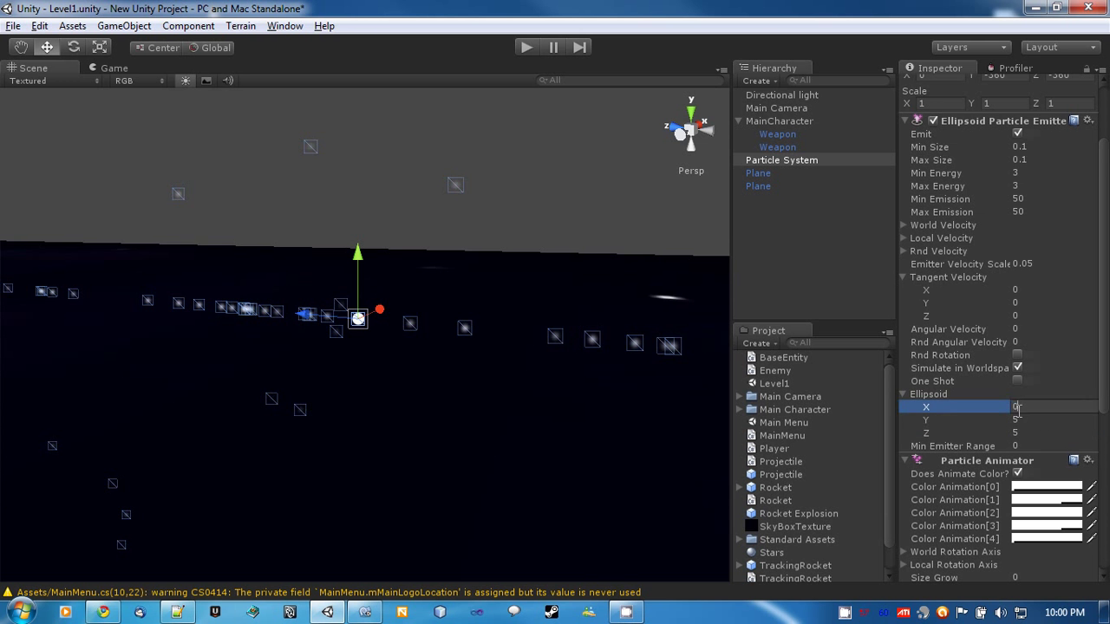
{"action": "type", "text": "5"}
{"action": "key", "text": "Return"}
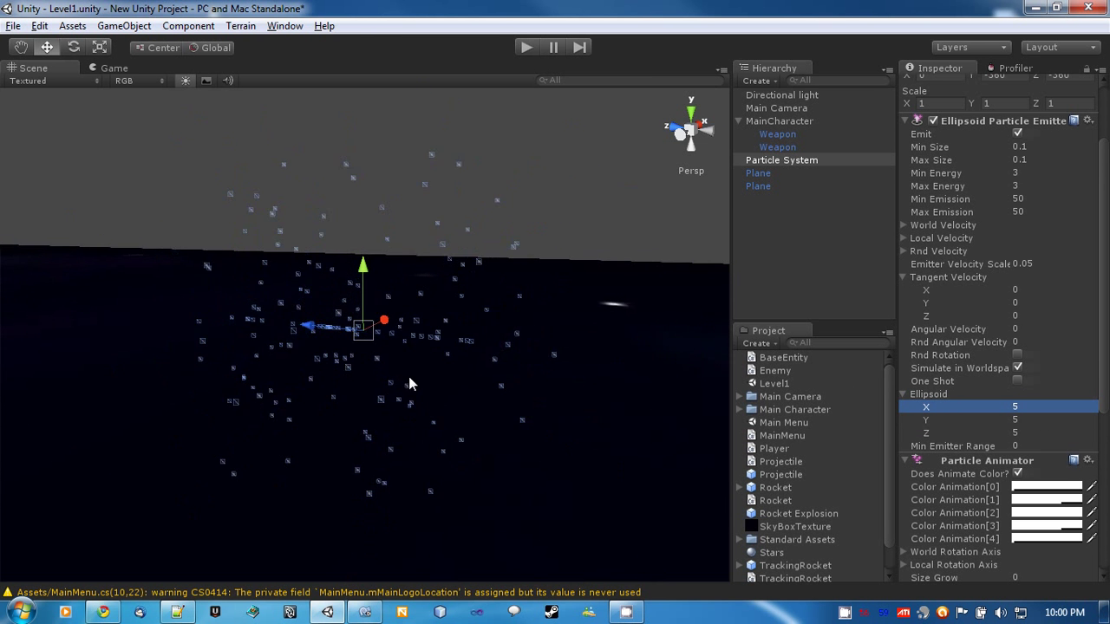
Set the Min Emitter Range to 3 and examine the particle distribution around the emitter from different angles.
{"action": "left_click_drag", "start_coordinate": [409, 376], "coordinate": [622, 479], "text": "alt"}
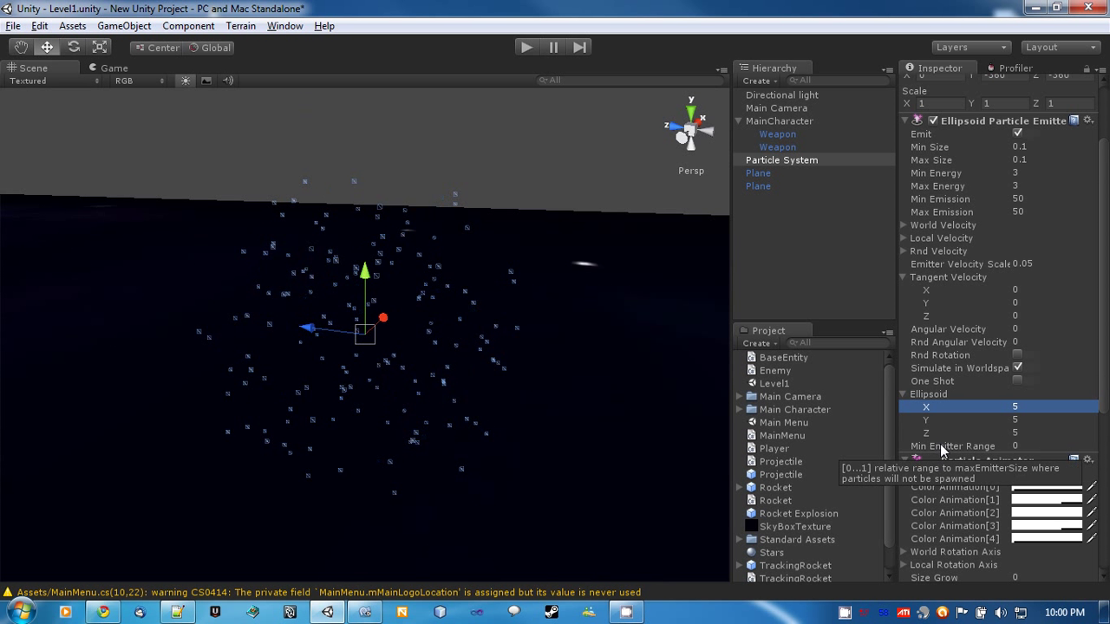
{"action": "left_click", "coordinate": [942, 447]}
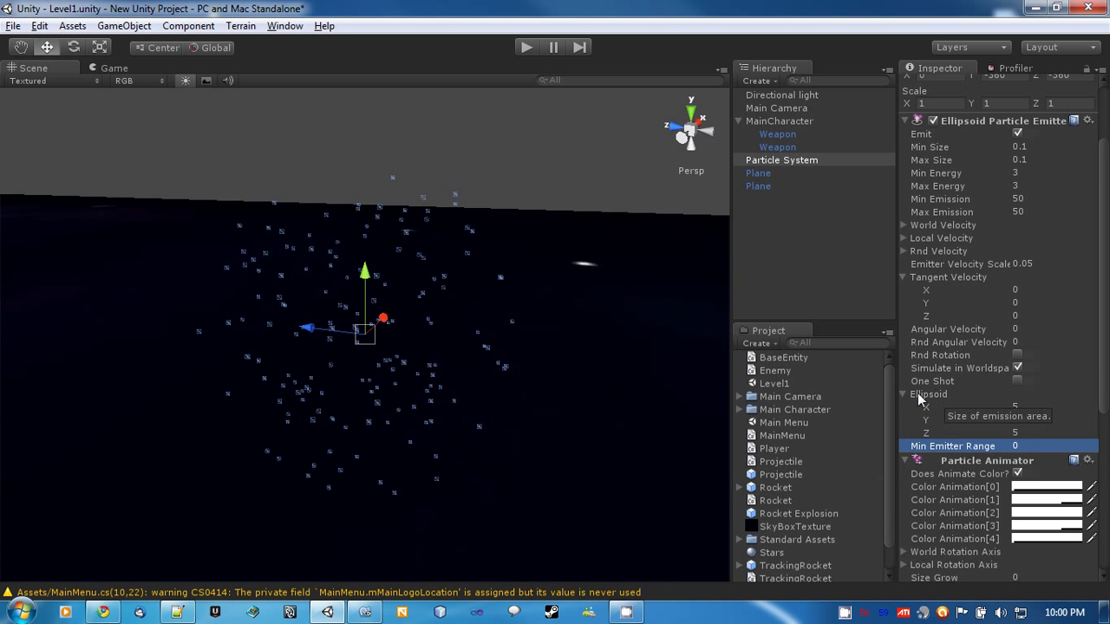
{"action": "left_click", "coordinate": [996, 447]}
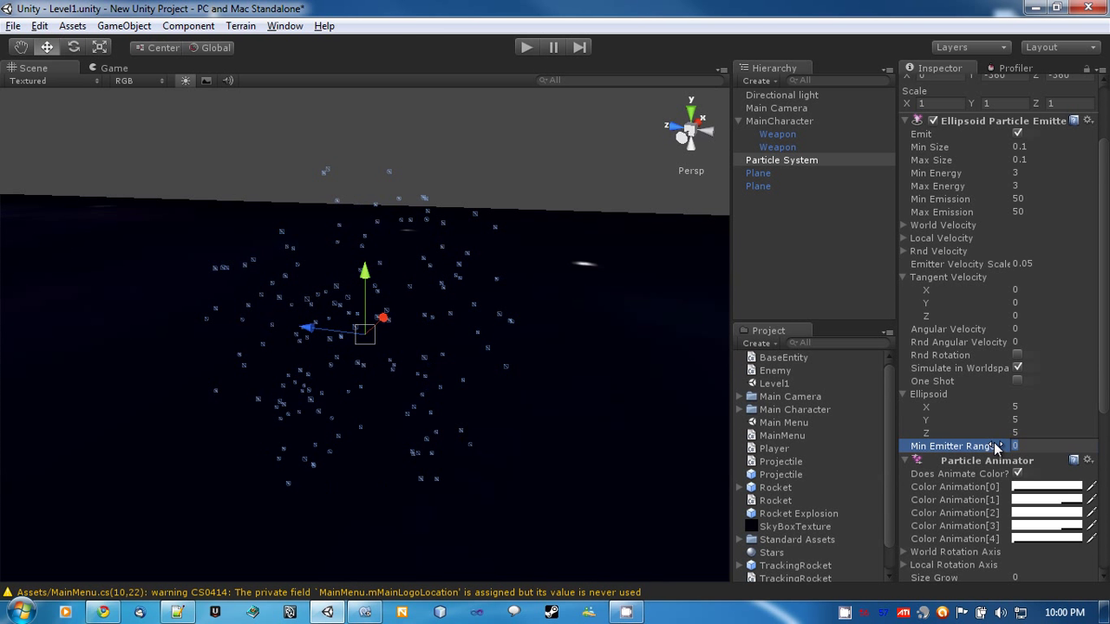
{"action": "type", "text": "3"}
{"action": "key", "text": "Return"}
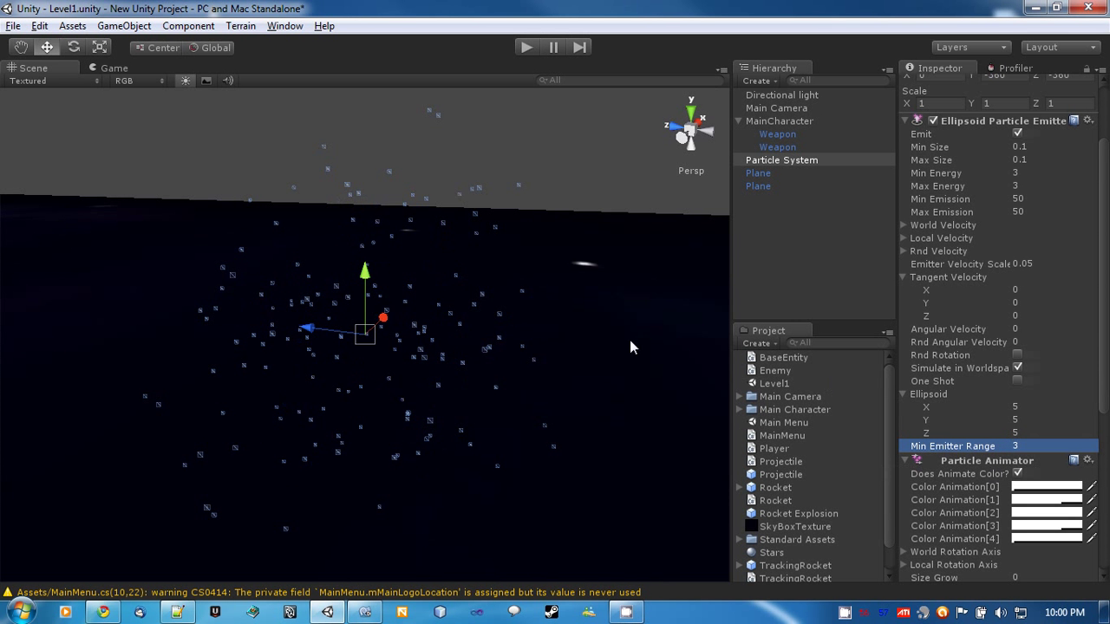
{"action": "scroll", "coordinate": [412, 506], "scroll_direction": "up", "scroll_amount": 7}
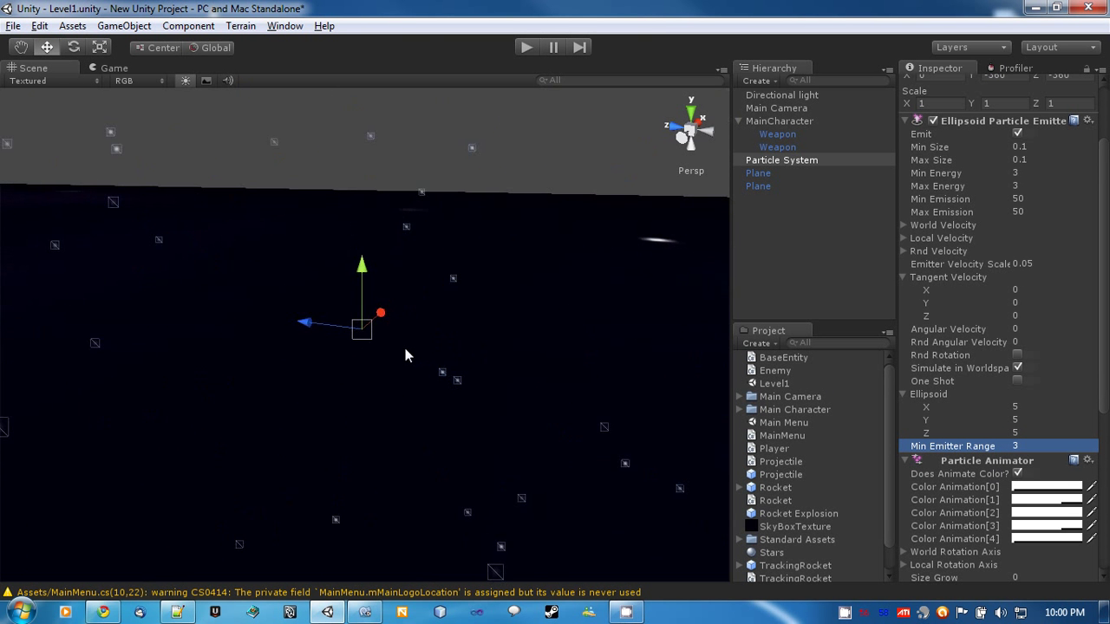
{"action": "left_click_drag", "start_coordinate": [429, 363], "coordinate": [872, 455], "text": "alt"}
{"action": "middle_click_drag", "start_coordinate": [482, 310], "coordinate": [249, 522]}
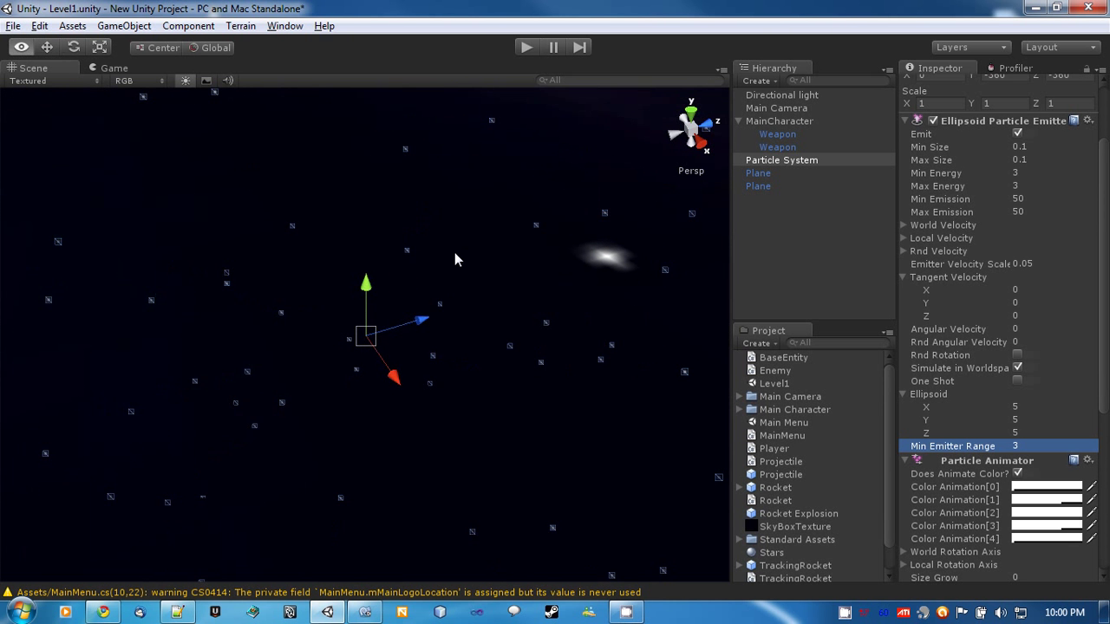